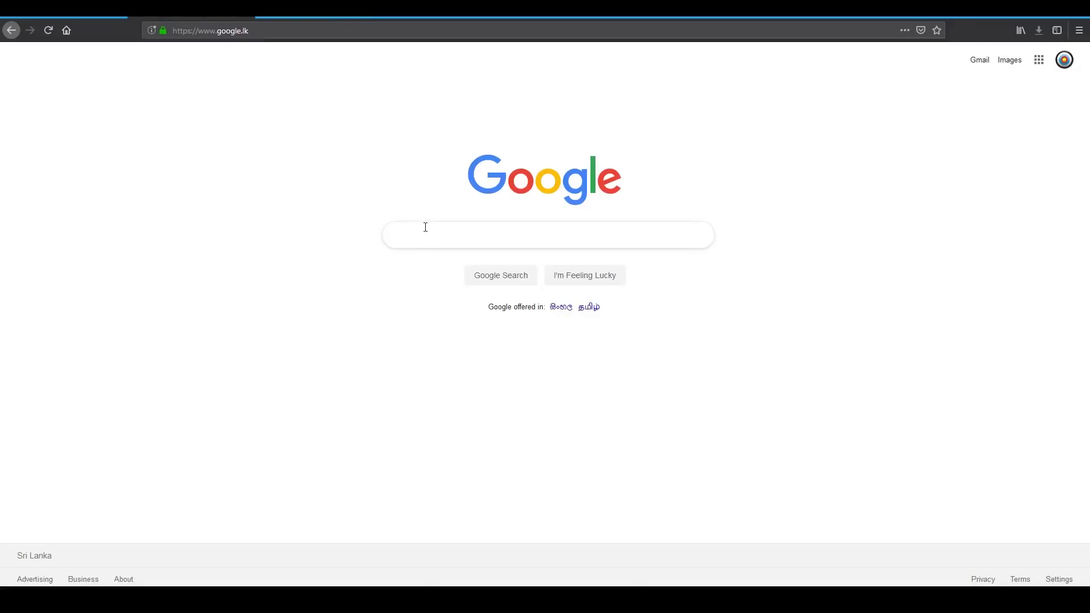
- Search Google for 'msi afterburner' and open the official msi.com Afterburner page
type("msi aft")
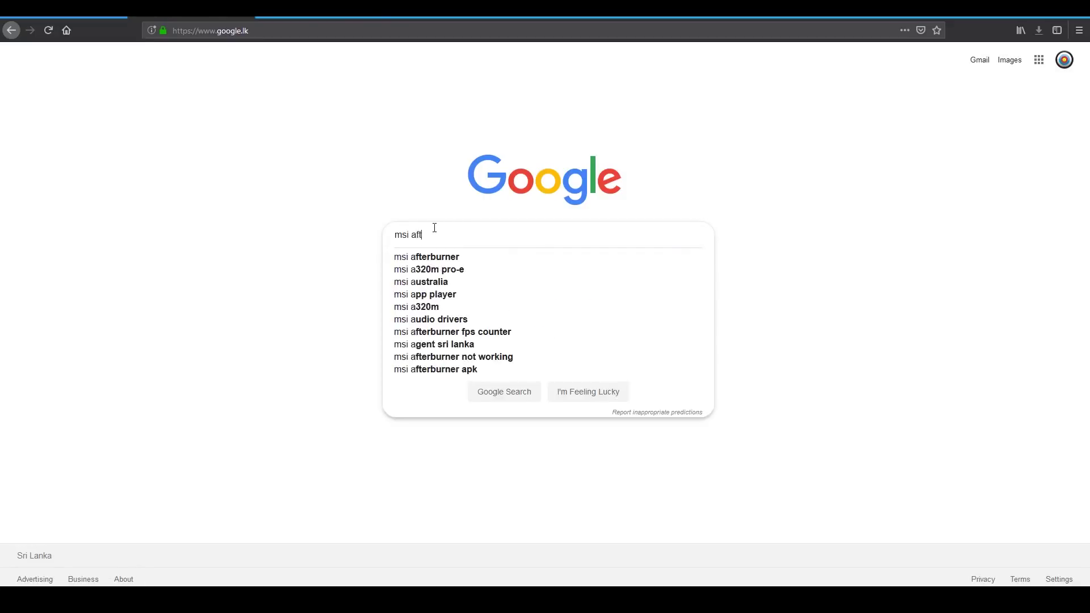
type("erburner")
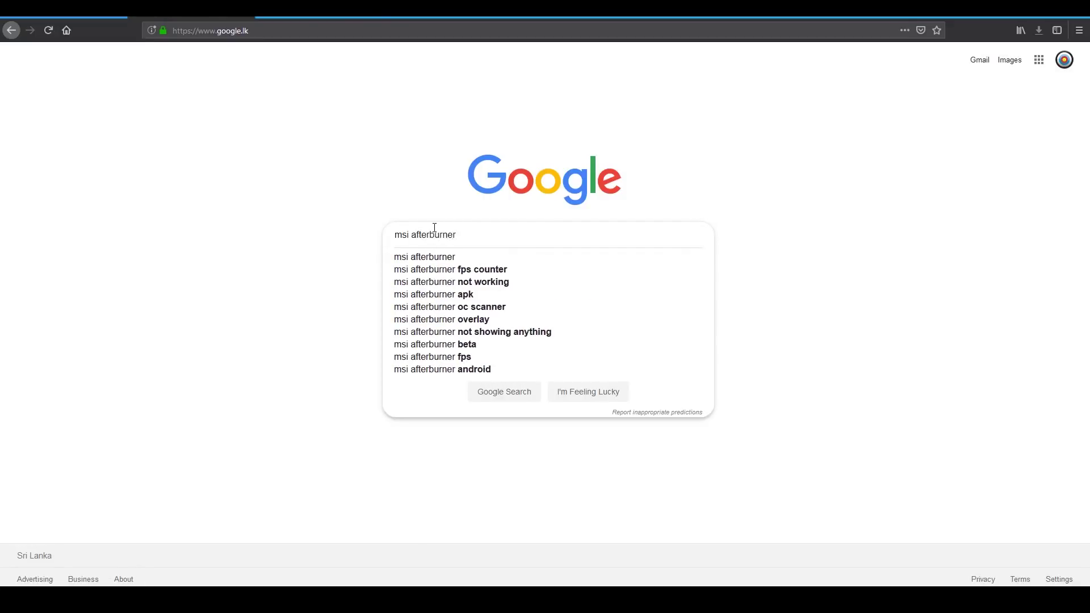
key("Return")
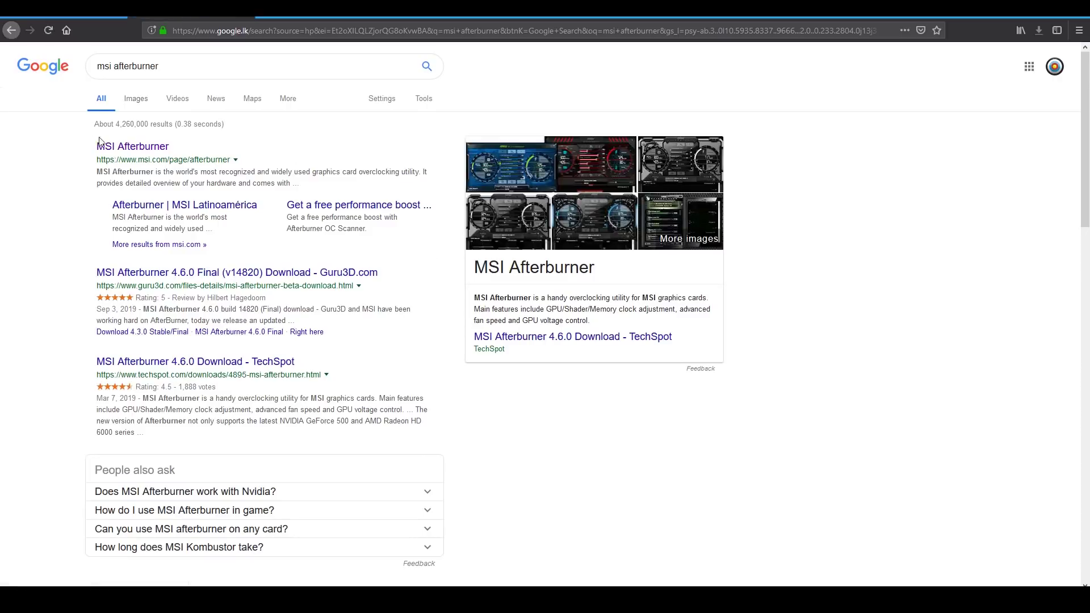
left_click(148, 147)
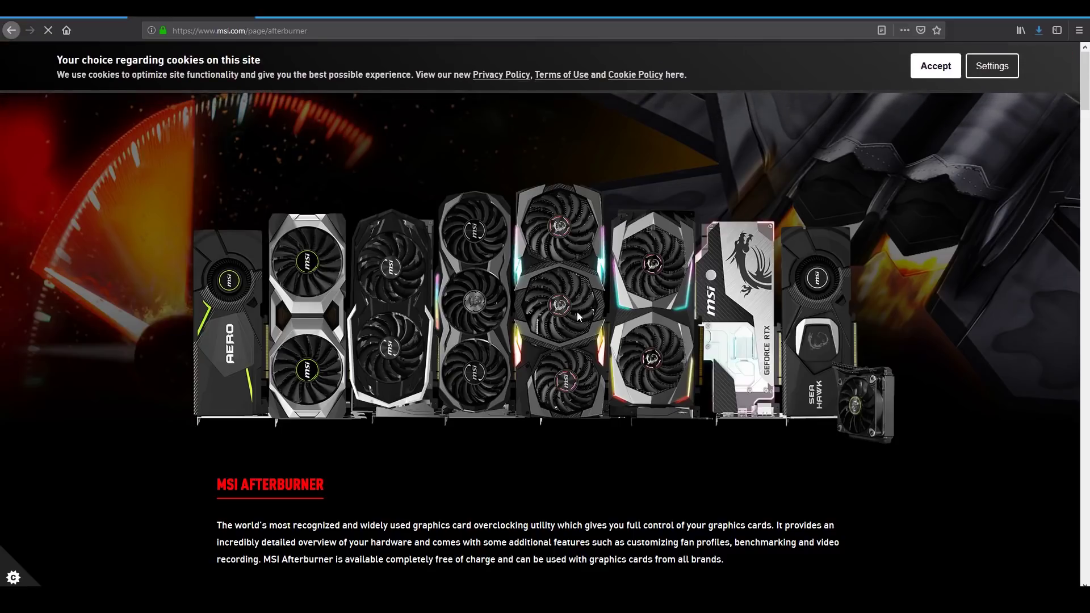
- Accept the MSI site's cookies and read through the Afterburner features down to the download tiles
left_click(935, 67)
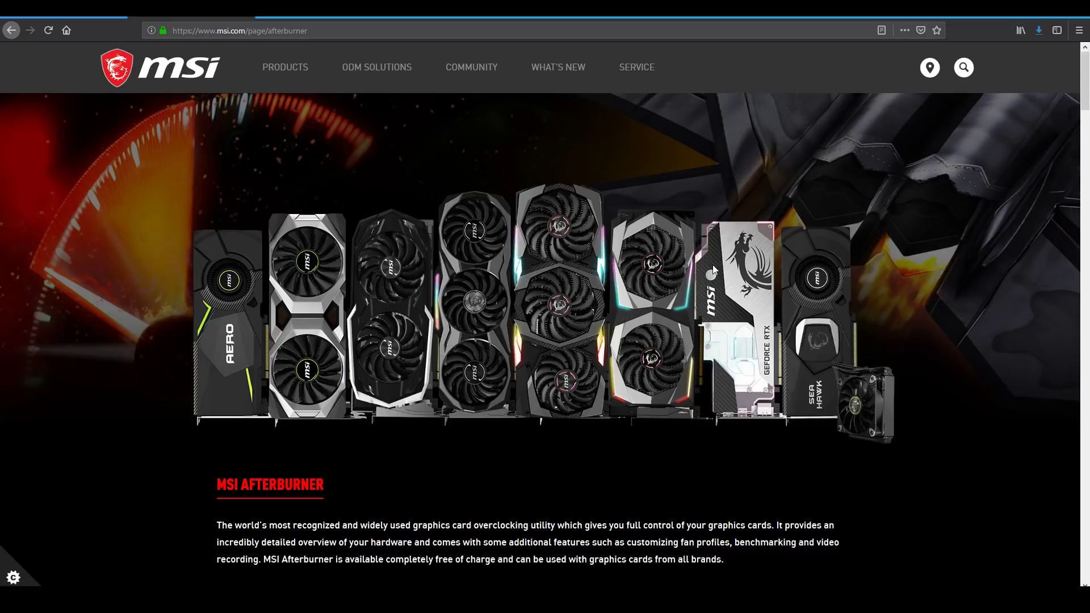
scroll(713, 266, "down", 2)
scroll(706, 277, "down", 4)
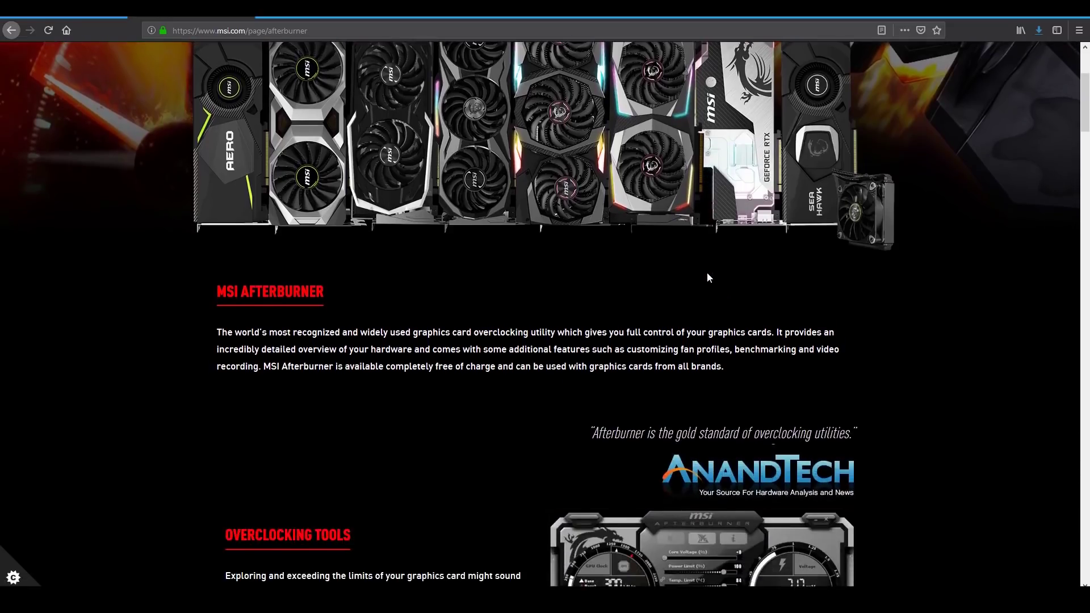
scroll(623, 275, "up", 5)
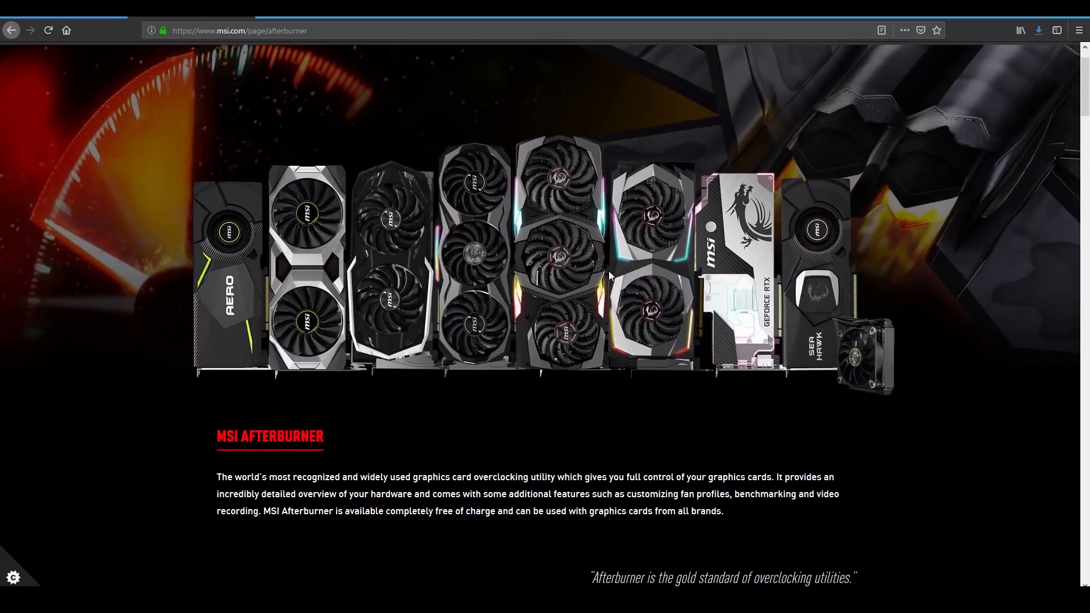
scroll(608, 271, "down", 5)
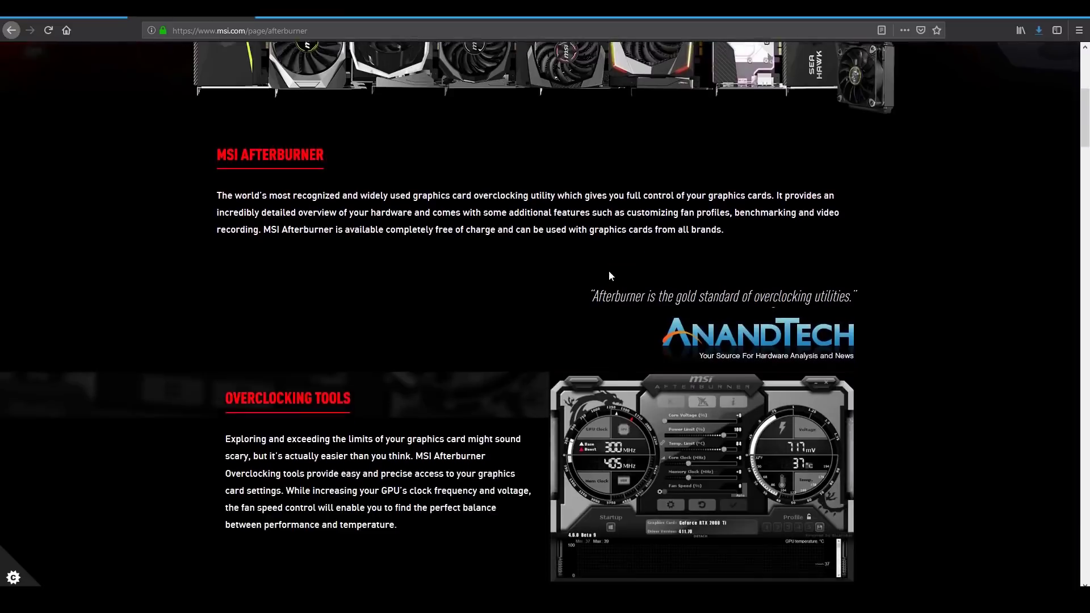
scroll(608, 271, "down", 3)
scroll(608, 270, "down", 3)
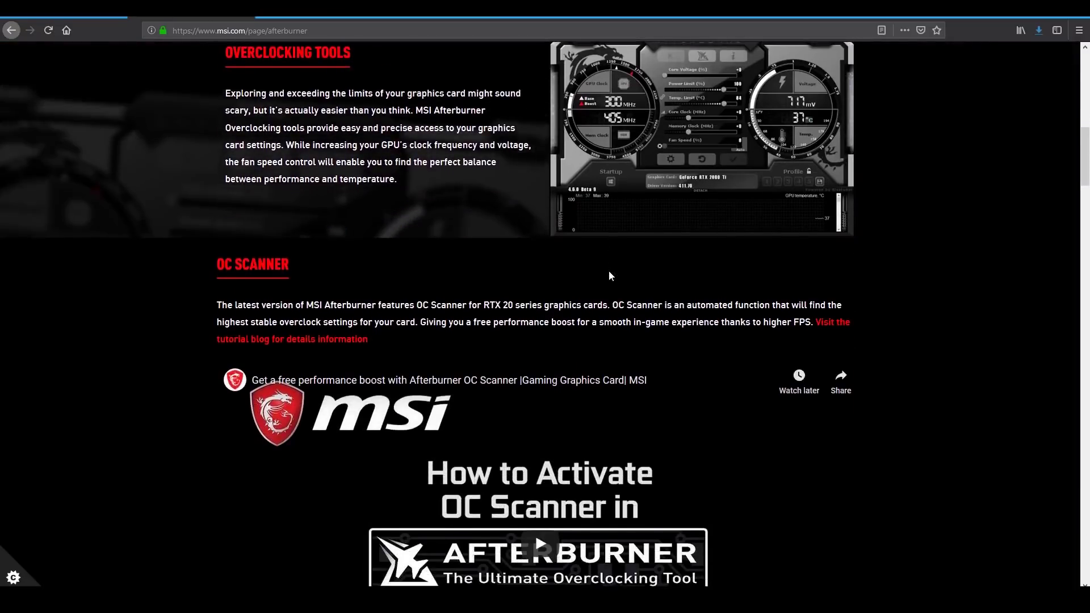
scroll(609, 271, "down", 2)
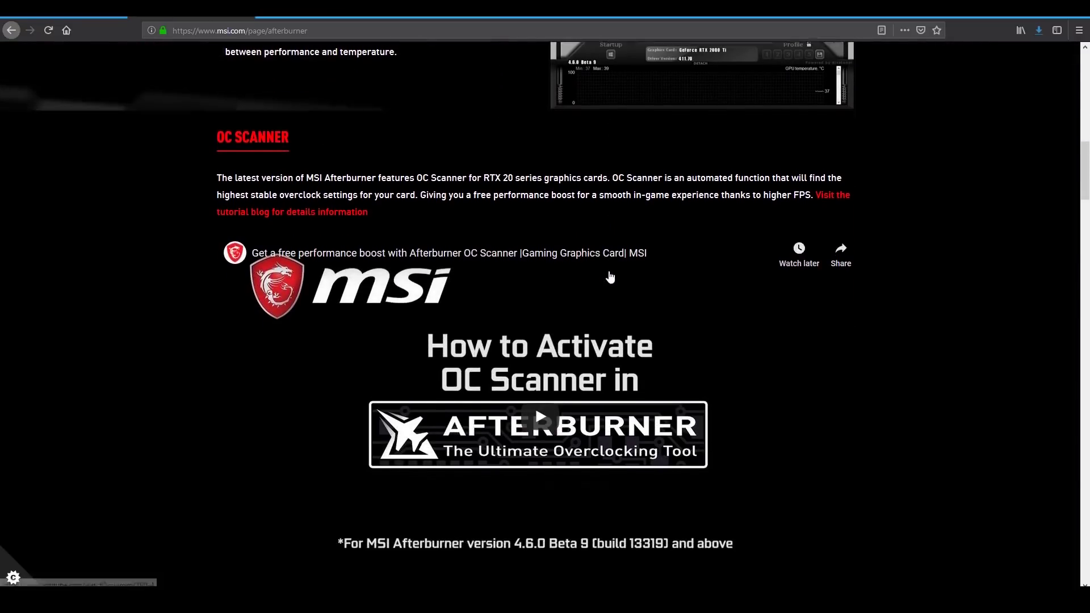
scroll(574, 270, "up", 12)
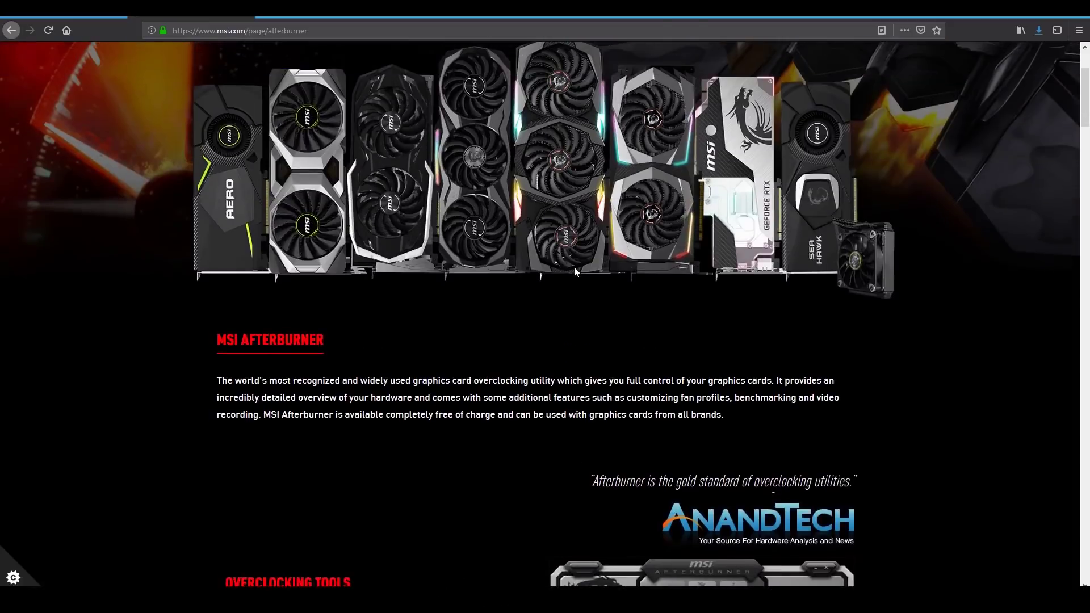
scroll(574, 271, "up", 3)
scroll(574, 271, "down", 5)
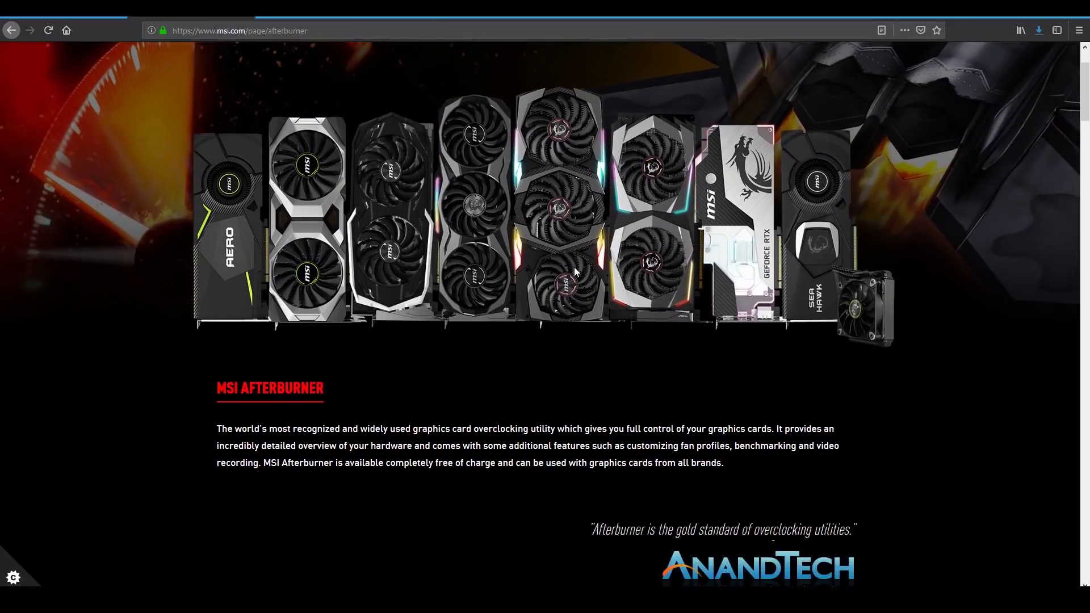
scroll(574, 272, "down", 1)
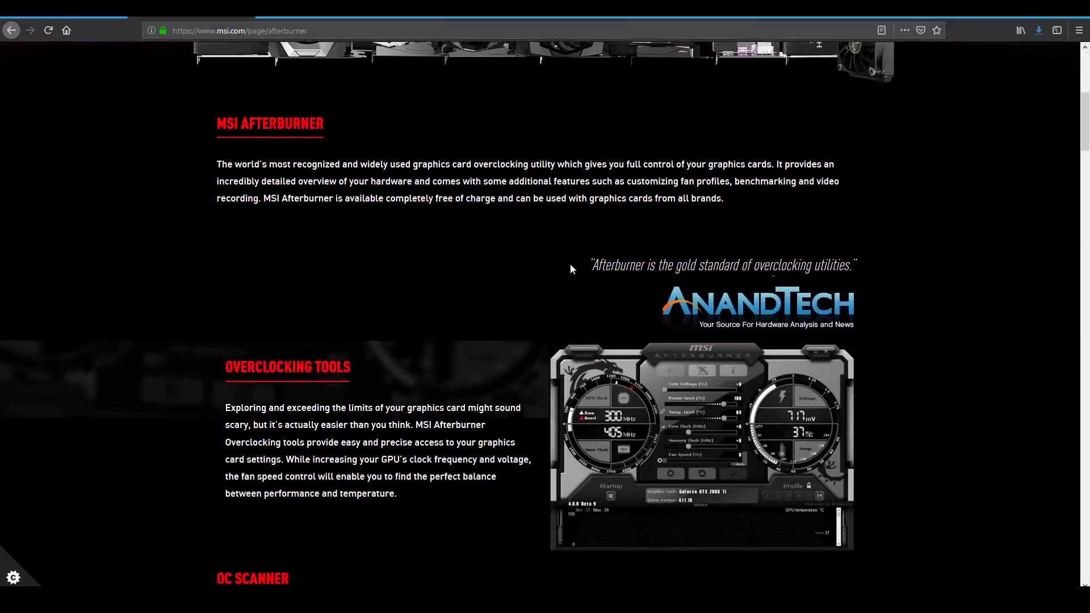
scroll(570, 263, "down", 1)
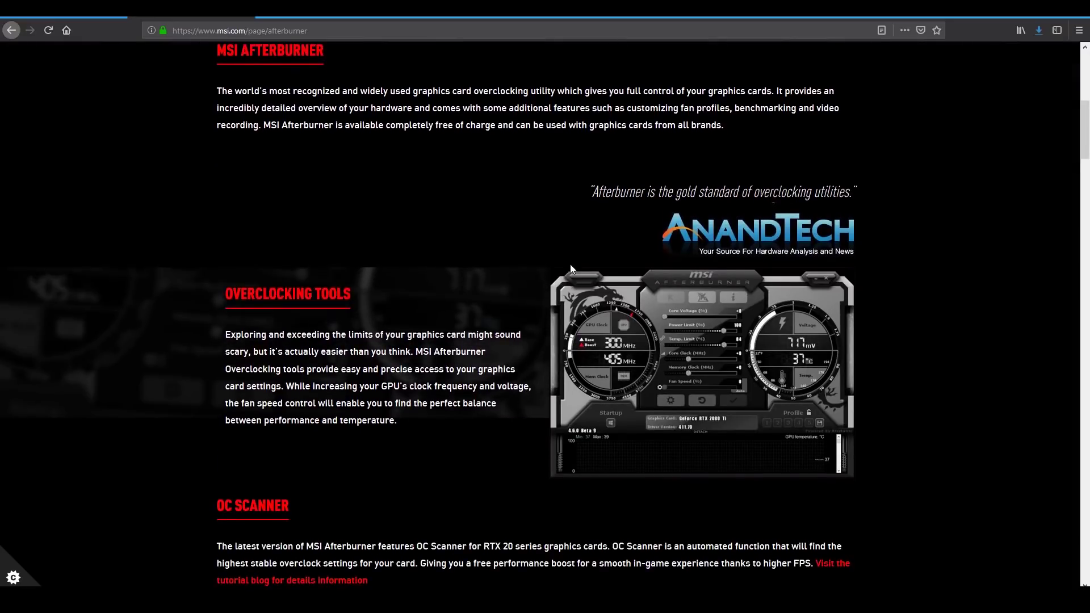
scroll(571, 268, "down", 4)
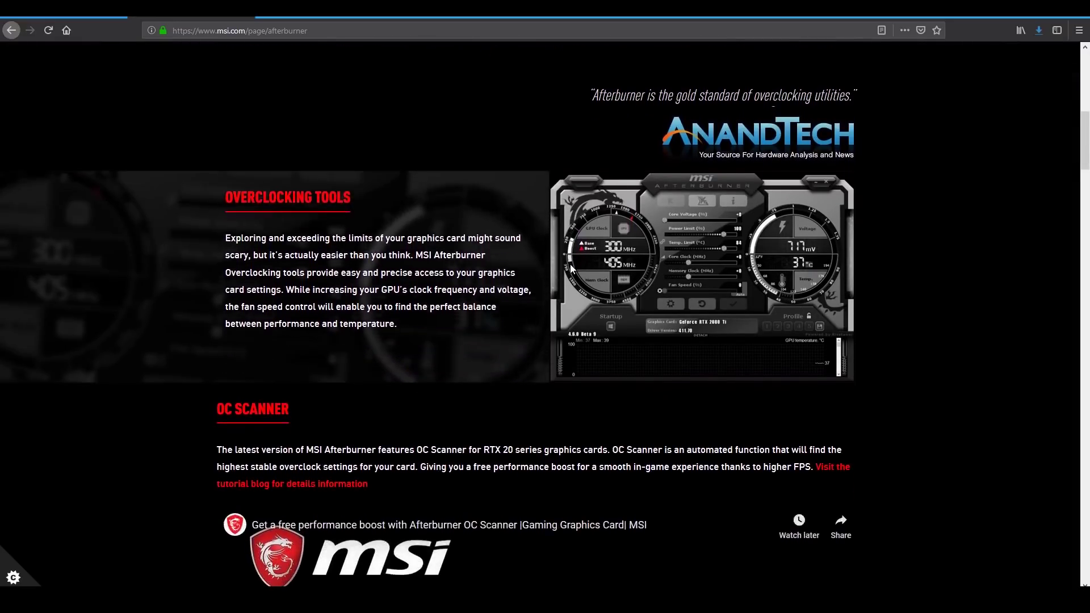
scroll(570, 268, "down", 1)
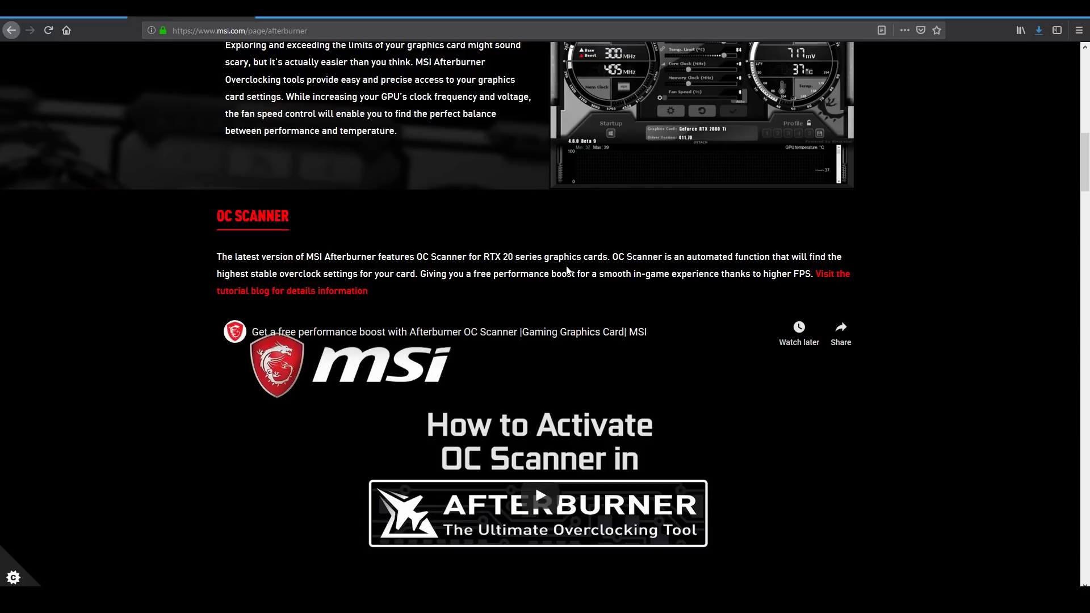
scroll(568, 270, "down", 4)
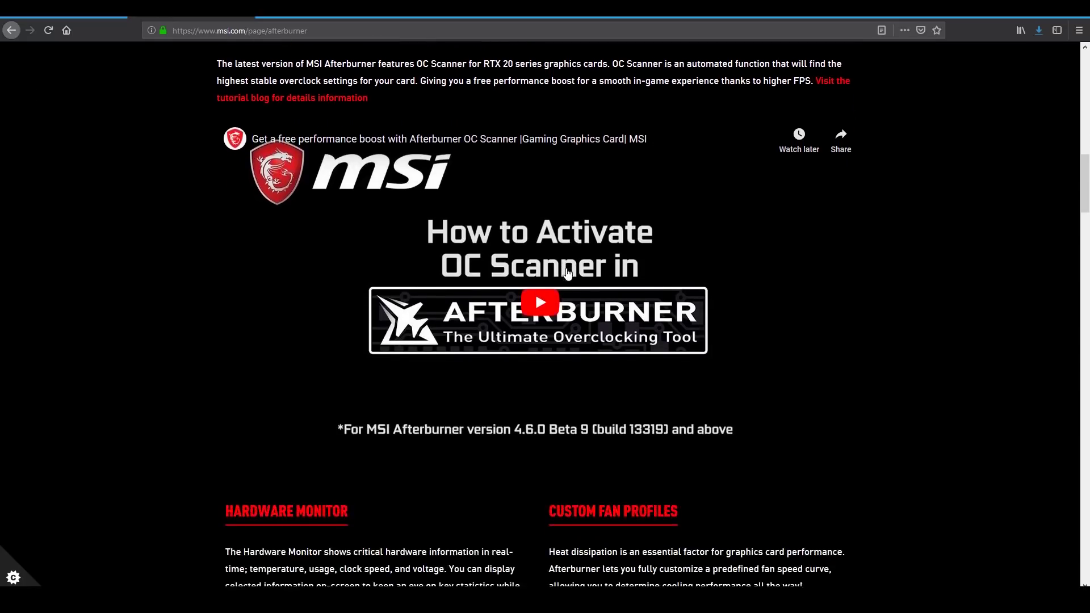
scroll(567, 272, "down", 3)
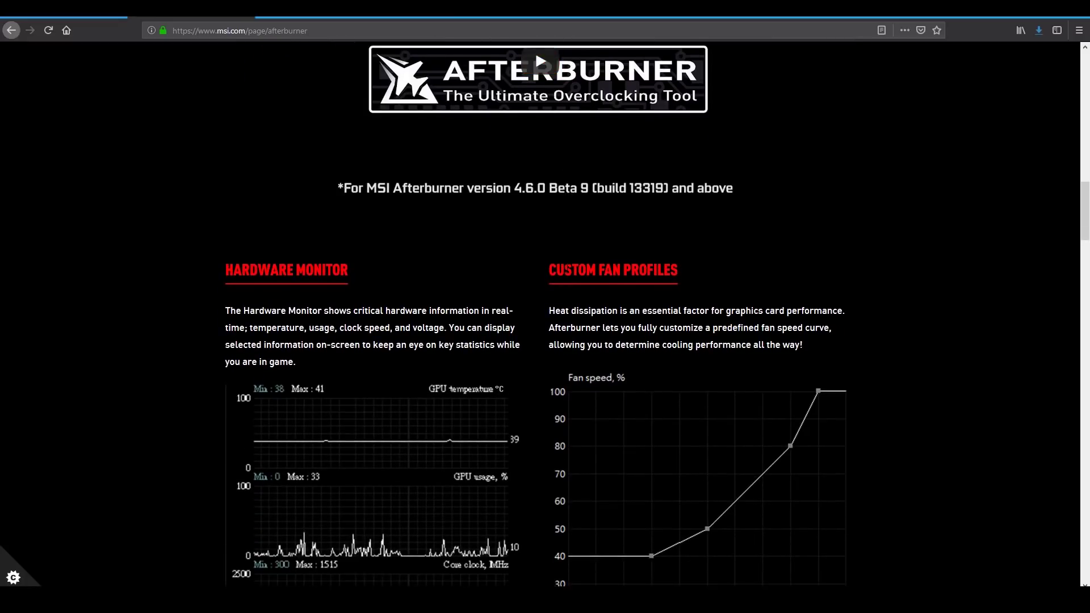
scroll(562, 276, "down", 3)
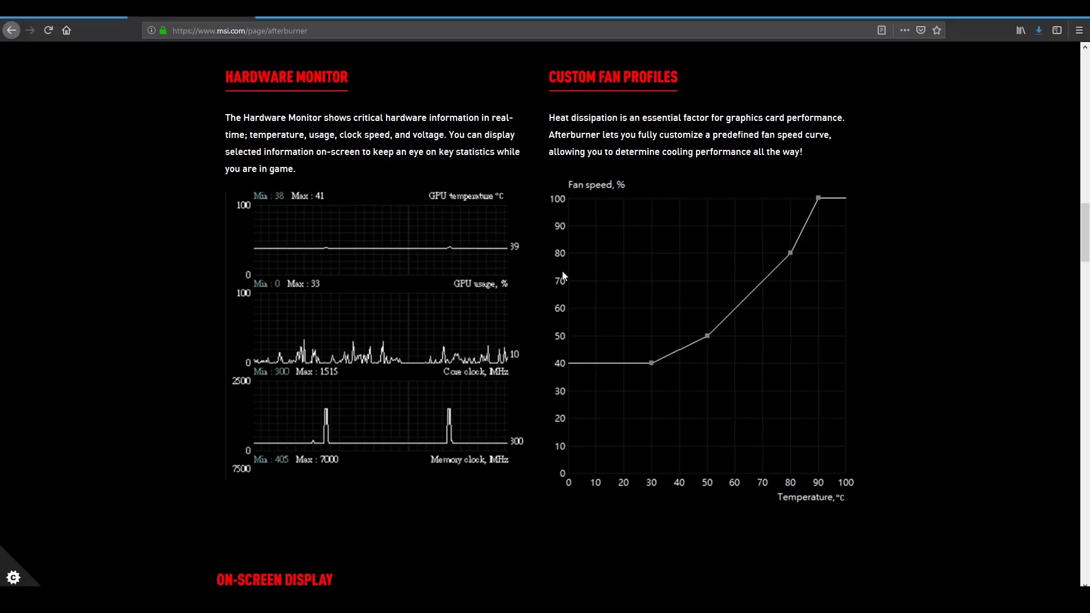
scroll(562, 273, "down", 4)
scroll(562, 276, "down", 10)
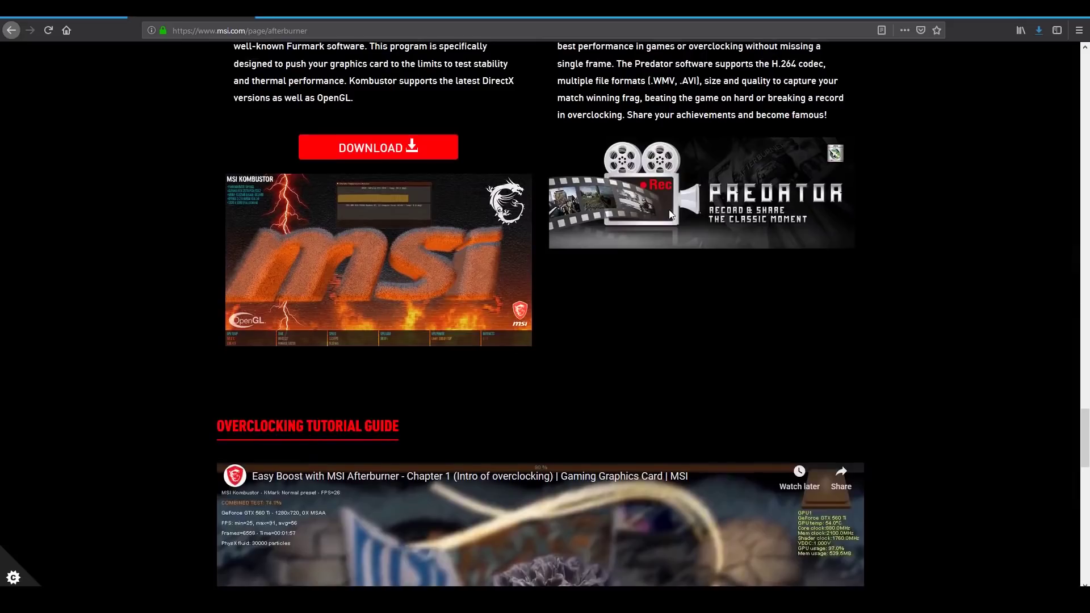
scroll(613, 244, "up", 3)
scroll(668, 216, "down", 5)
scroll(668, 213, "down", 15)
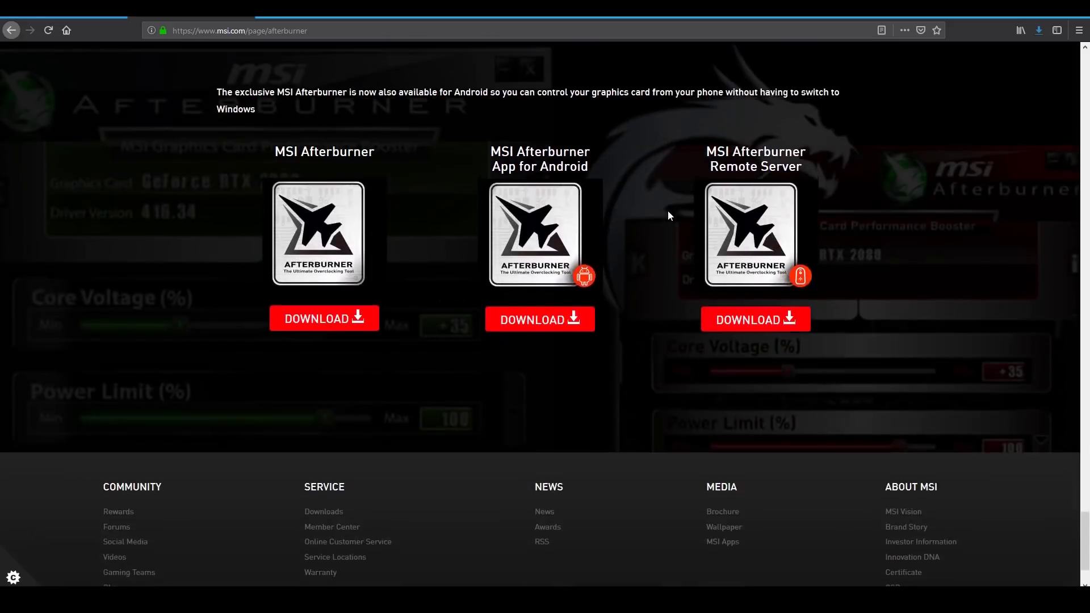
scroll(668, 214, "down", 1)
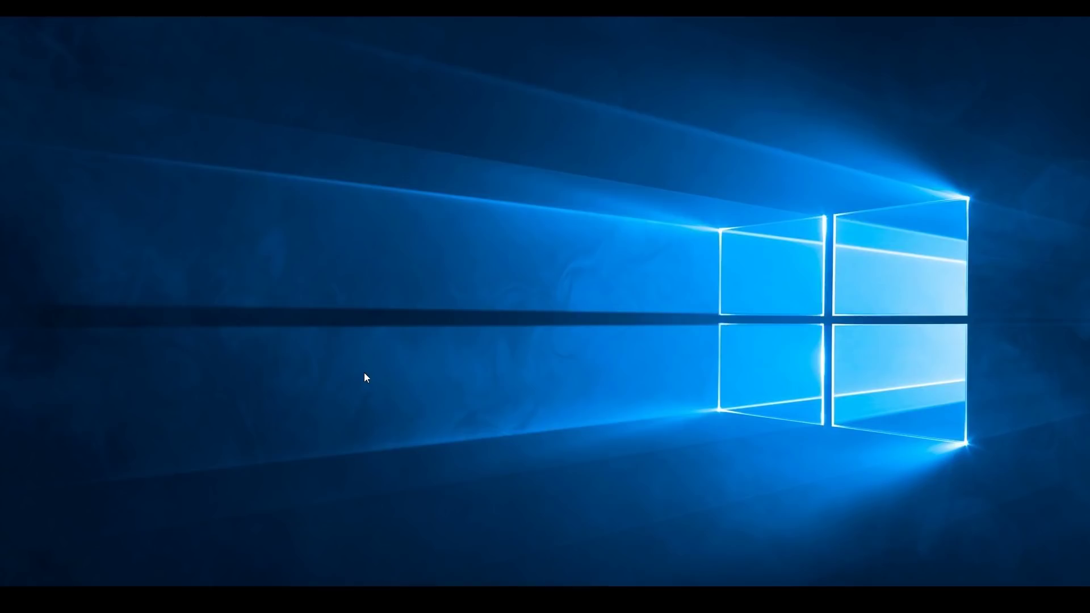
- Launch MSI Afterburner from Start search and decline the v4.6.0 update download
key("super")
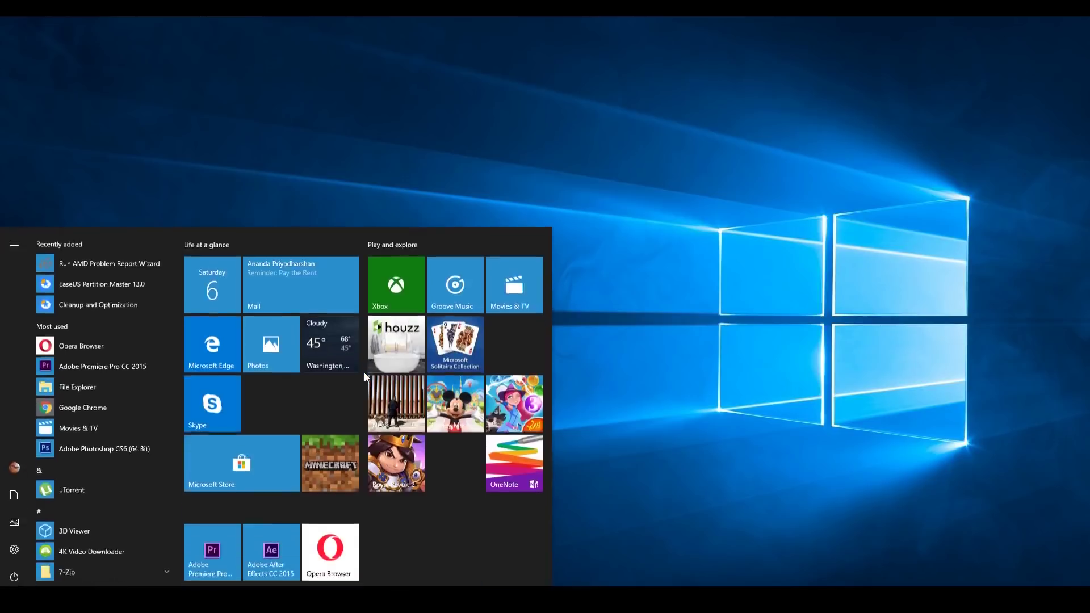
type("msi after")
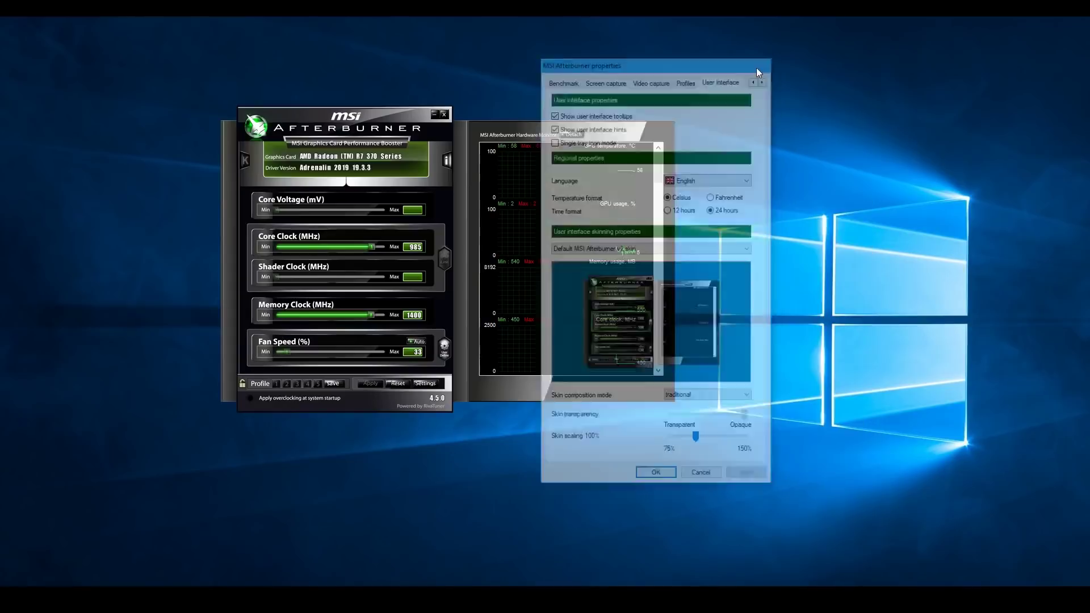
left_click(758, 70)
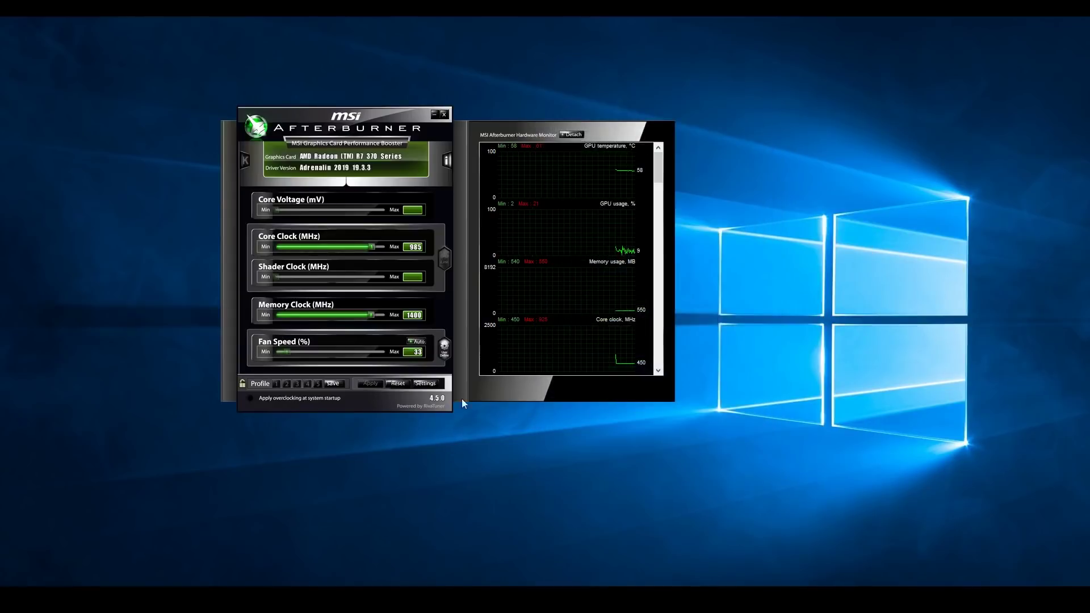
- Open Afterburner's properties at the User Interface page
left_click(424, 383)
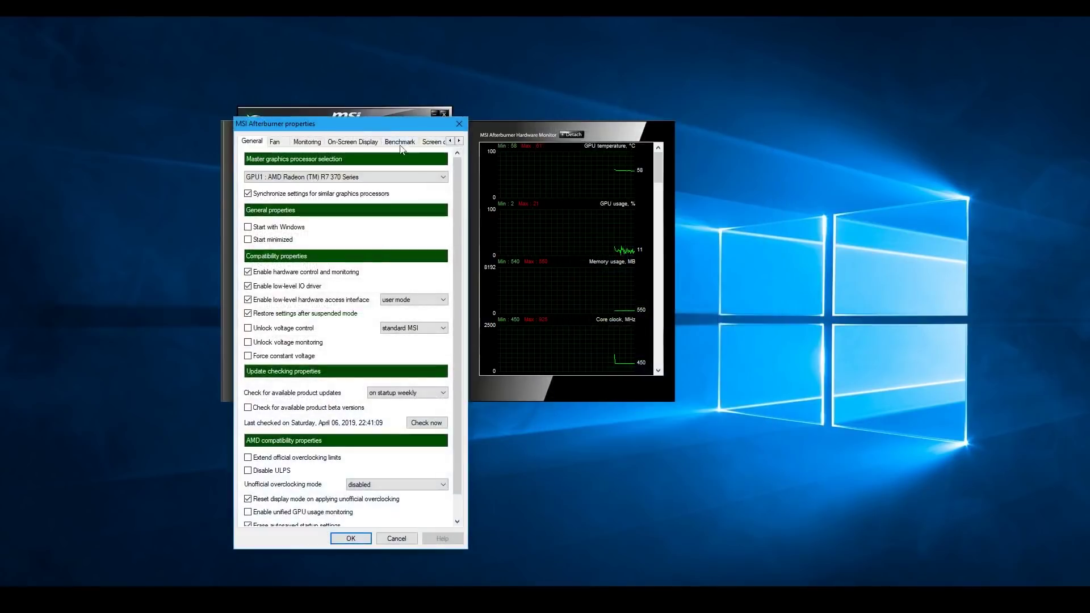
left_click_drag(391, 129, 707, 60)
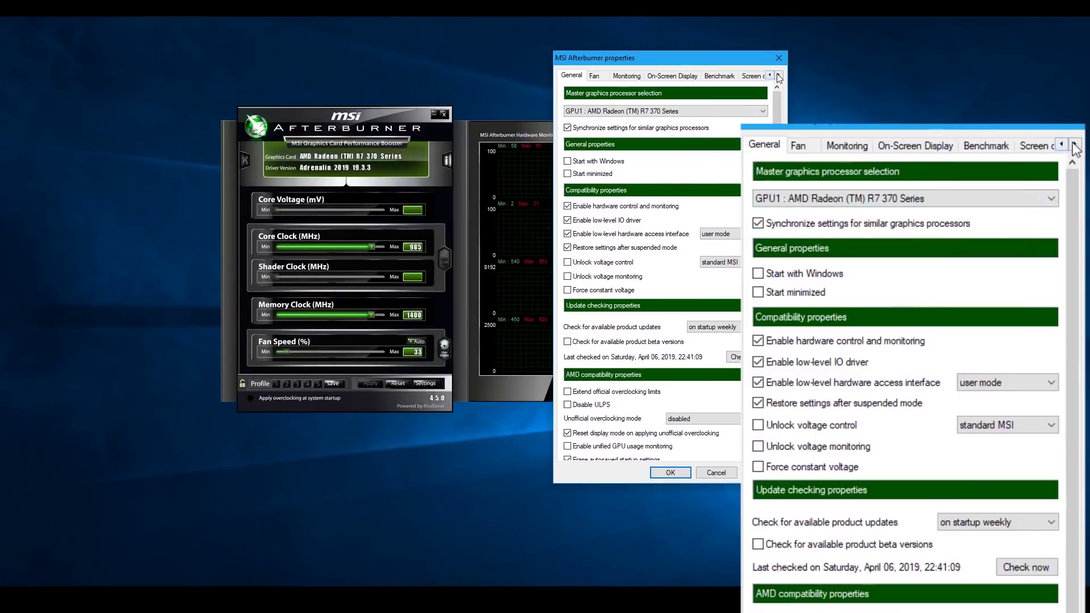
left_click(778, 75)
left_click(778, 75)
left_click(778, 75)
left_click(778, 75)
left_click(738, 75)
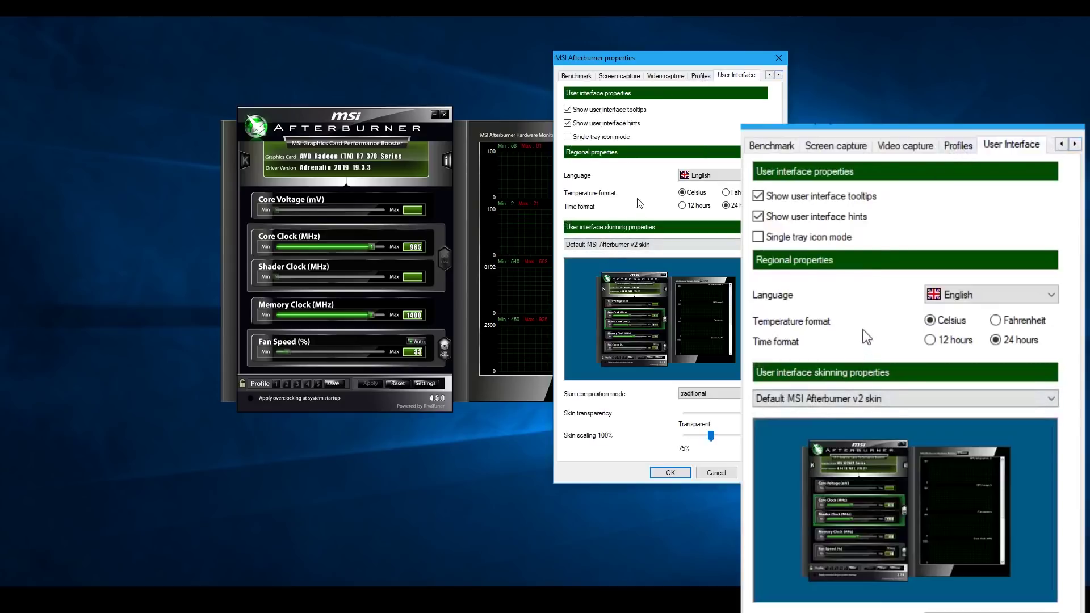
- Try the v2/v3 and Cyborg skins, then apply 'MSI Cyborg Afterburner skin Red by Drerex Design'
left_click(658, 247)
left_click(660, 261)
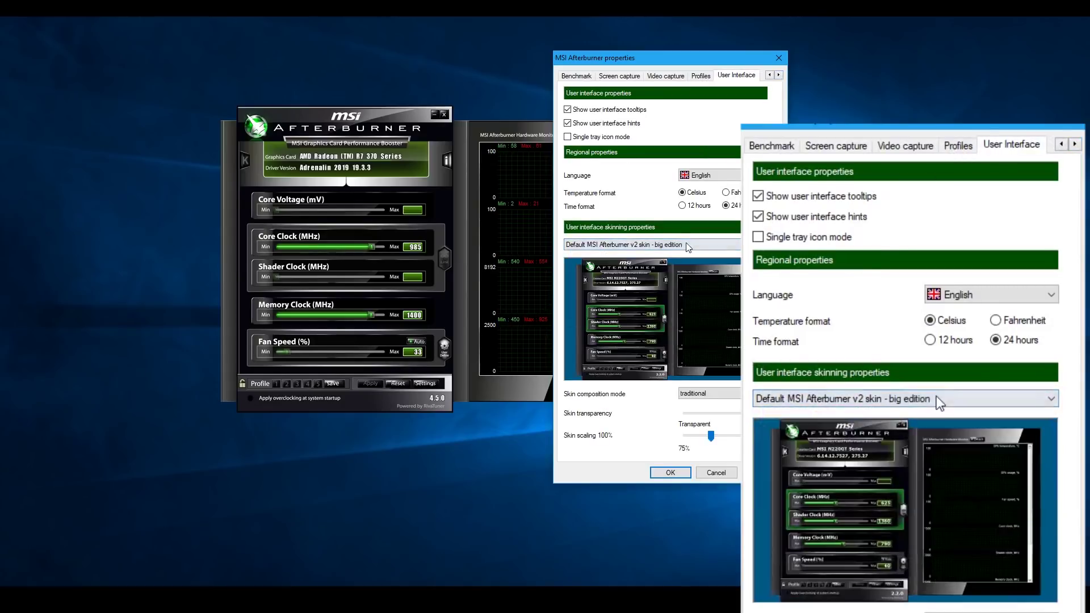
left_click(687, 245)
left_click(681, 270)
left_click(703, 245)
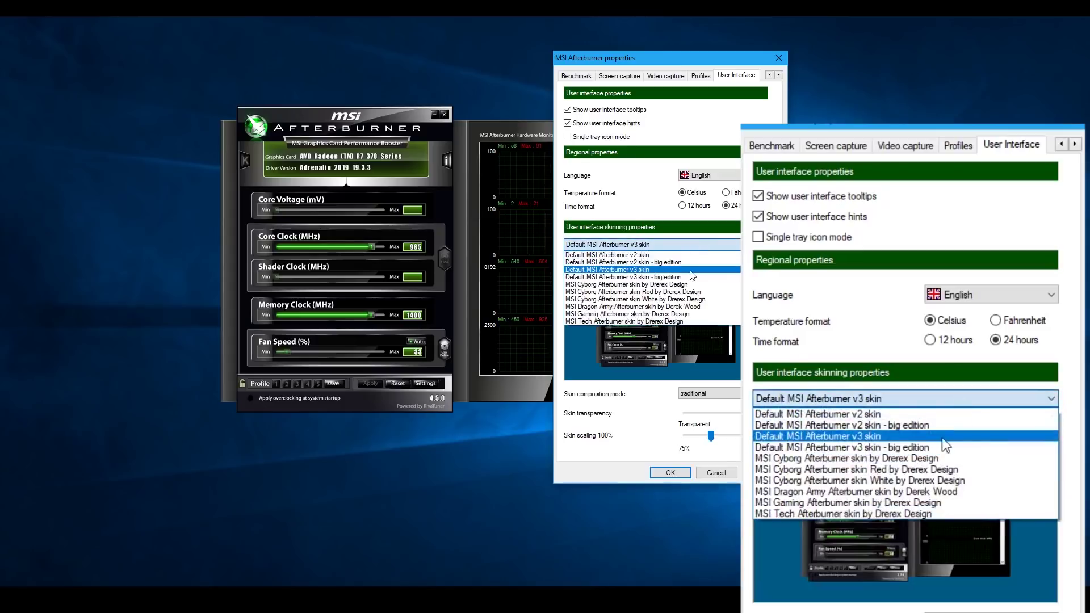
left_click(690, 278)
left_click(696, 246)
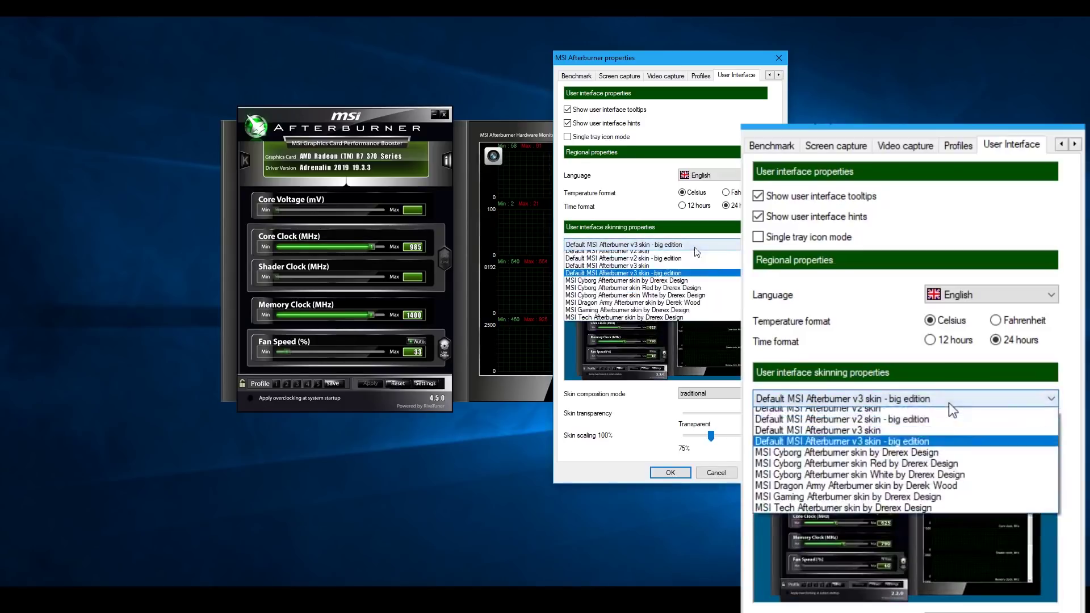
left_click(695, 284)
left_click(701, 245)
left_click(705, 291)
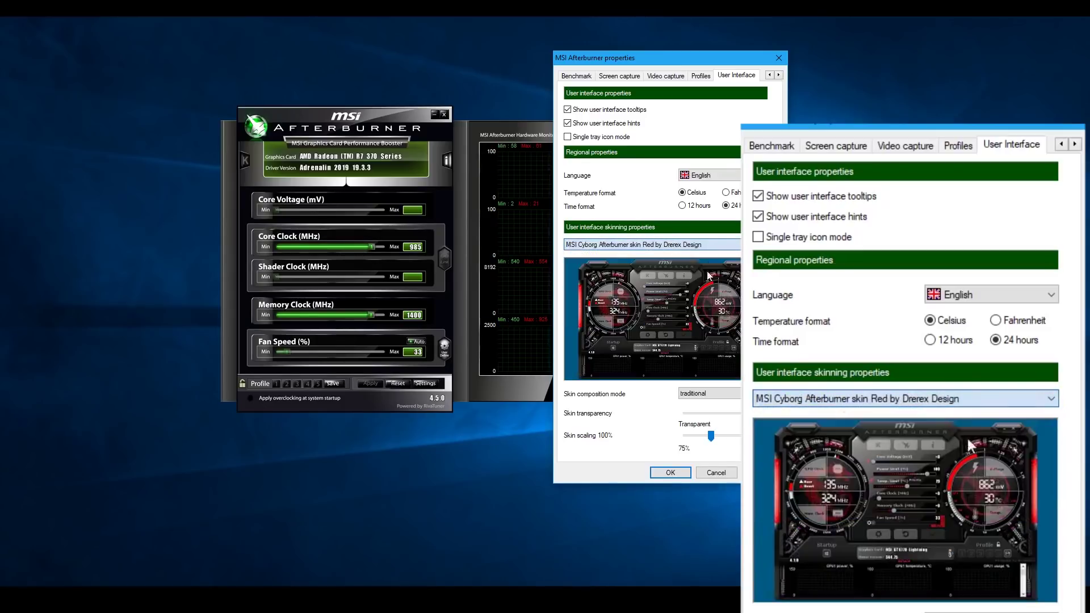
left_click(671, 472)
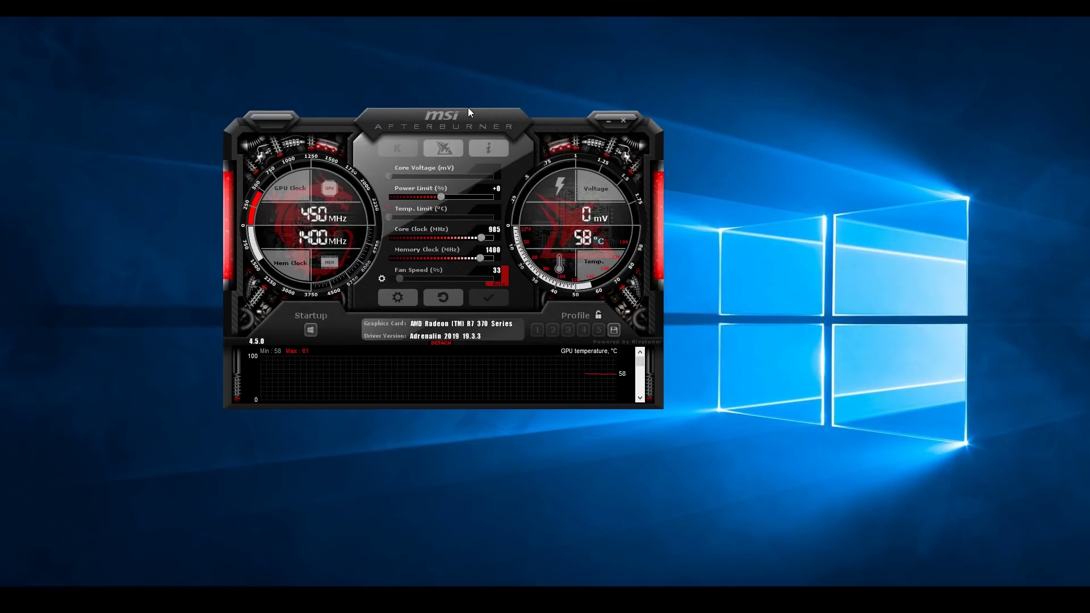
- Reopen Afterburner's properties at the User Interface page
left_click_drag(518, 117, 553, 118)
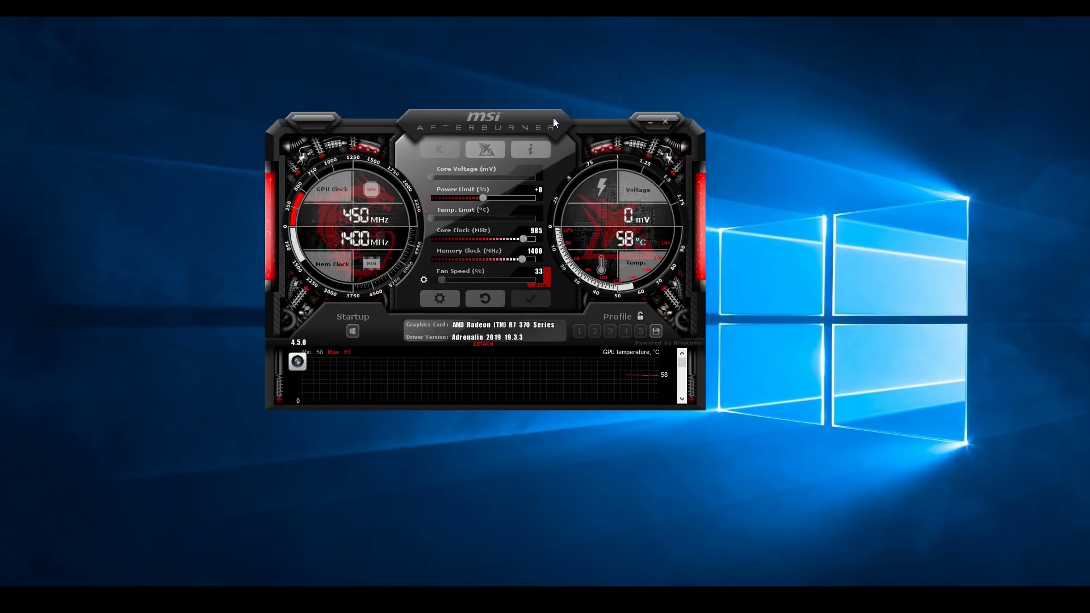
left_click(447, 304)
left_click_drag(397, 125, 509, 125)
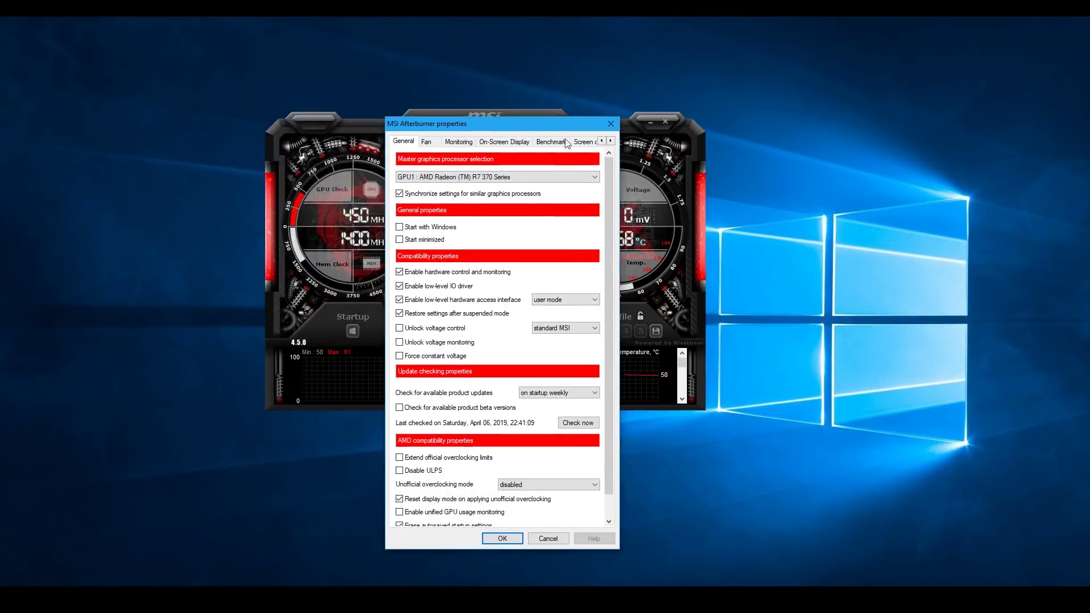
left_click(611, 141)
left_click(610, 141)
left_click(610, 141)
left_click(611, 141)
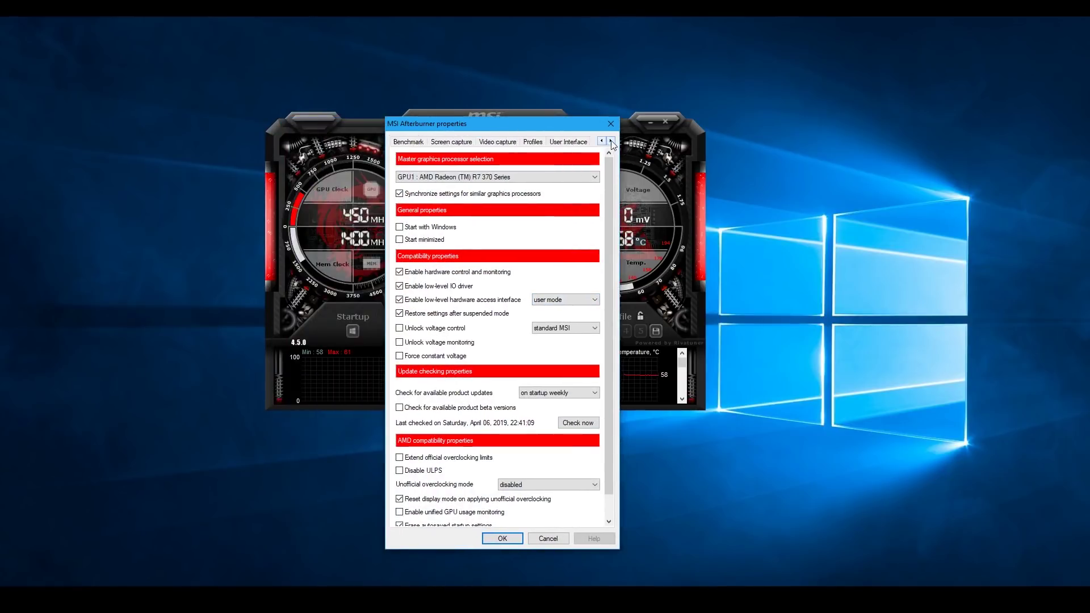
left_click(559, 142)
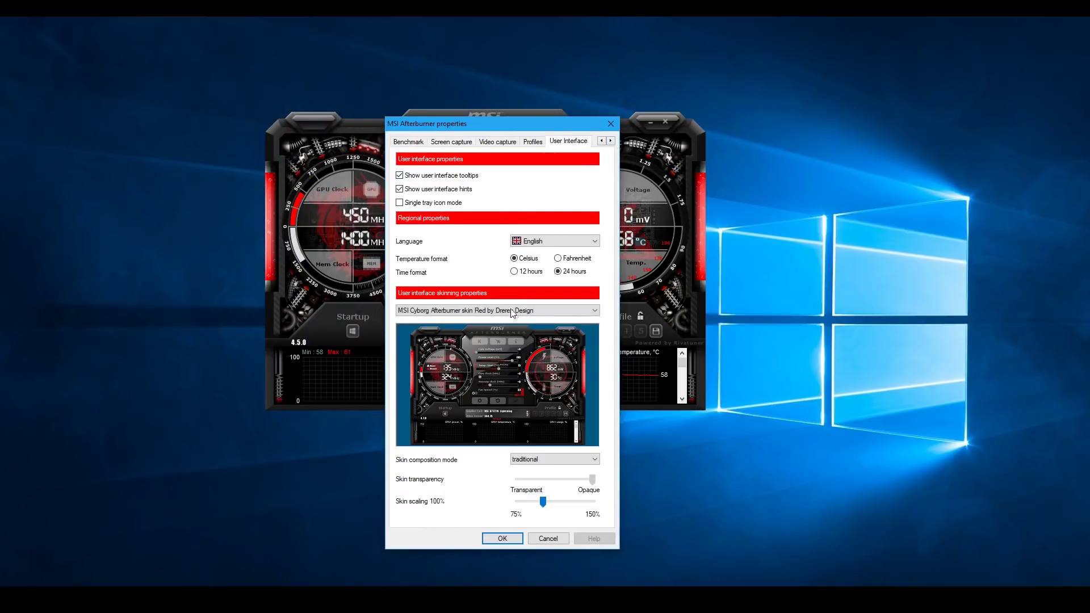
- Preview the MSI Dragon Army and MSI Gaming skins, and drag the core clock to 947
left_click(514, 311)
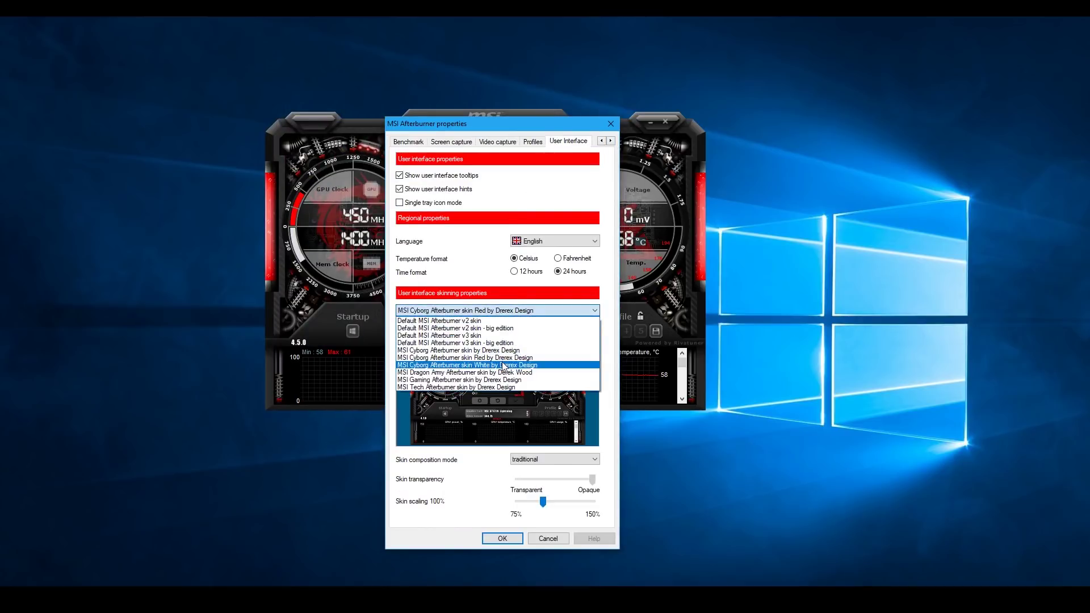
left_click(502, 372)
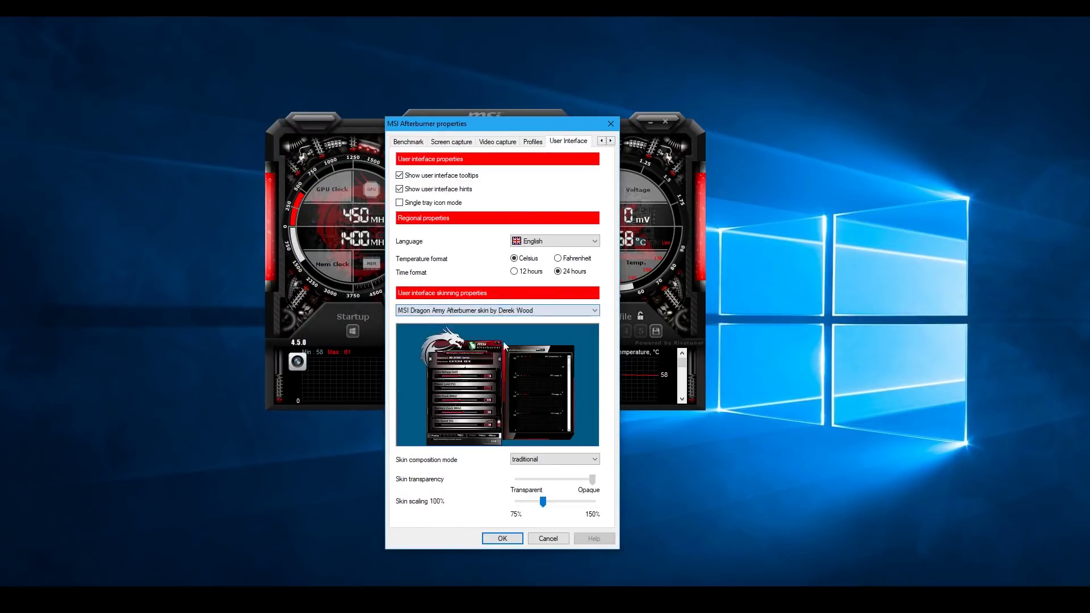
left_click(513, 310)
left_click(514, 379)
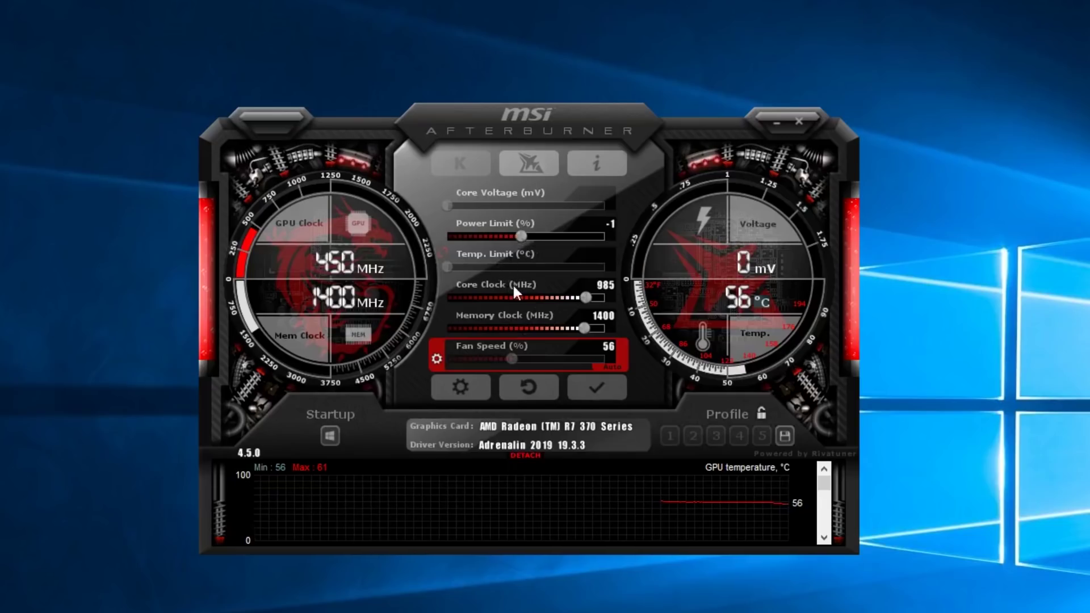
left_click_drag(585, 298, 584, 328)
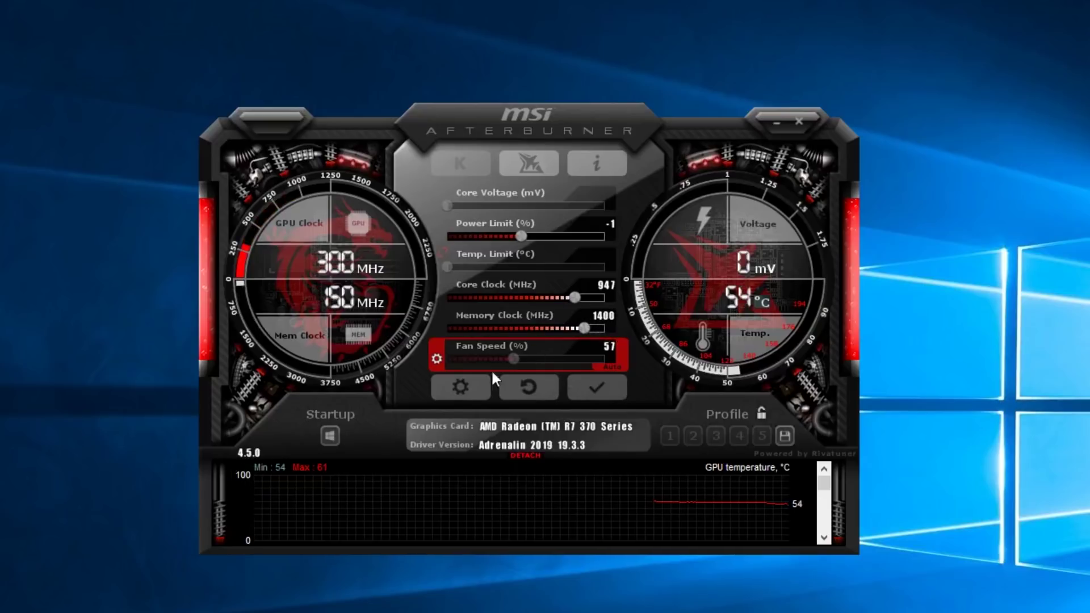
- Reset clocks to defaults and keep Memory clock shown in the On-Screen Display
left_click(535, 388)
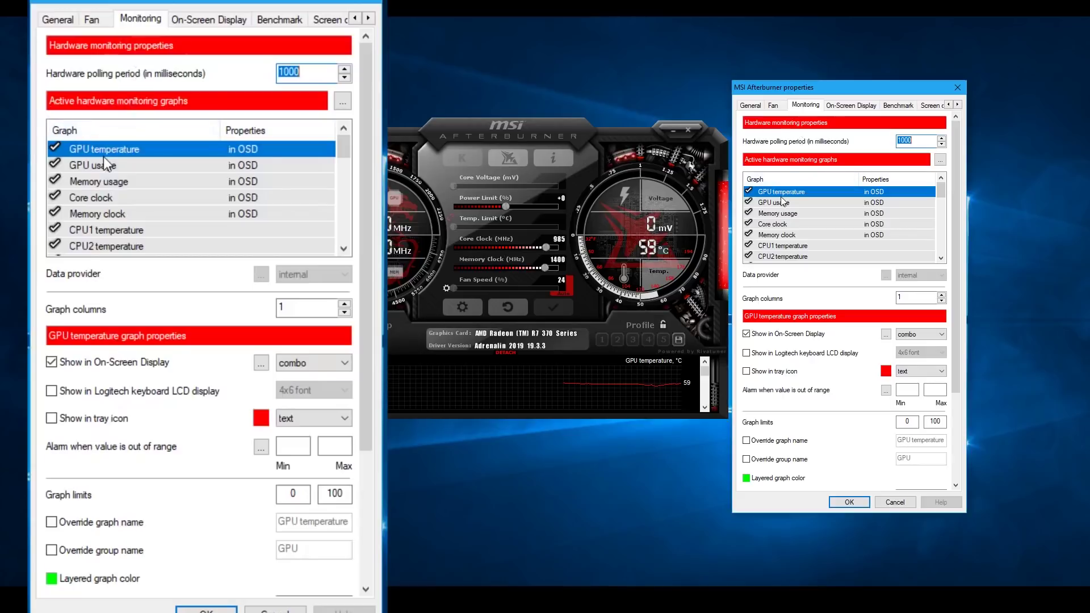
mouse_move(940, 188)
left_mouse_down()
mouse_move(941, 256)
mouse_move(938, 203)
left_mouse_up()
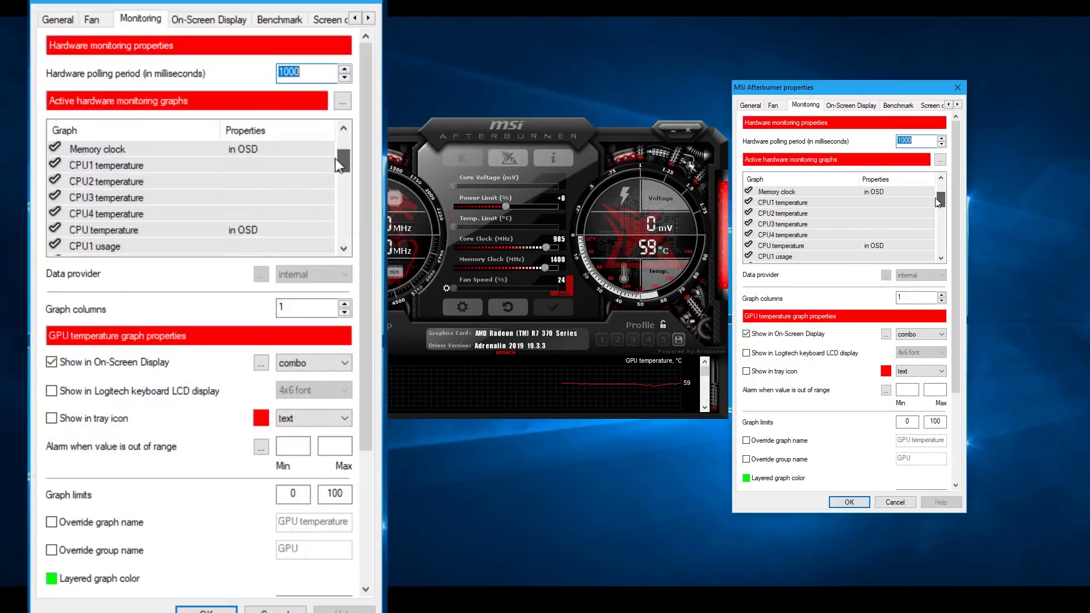
left_click(781, 193)
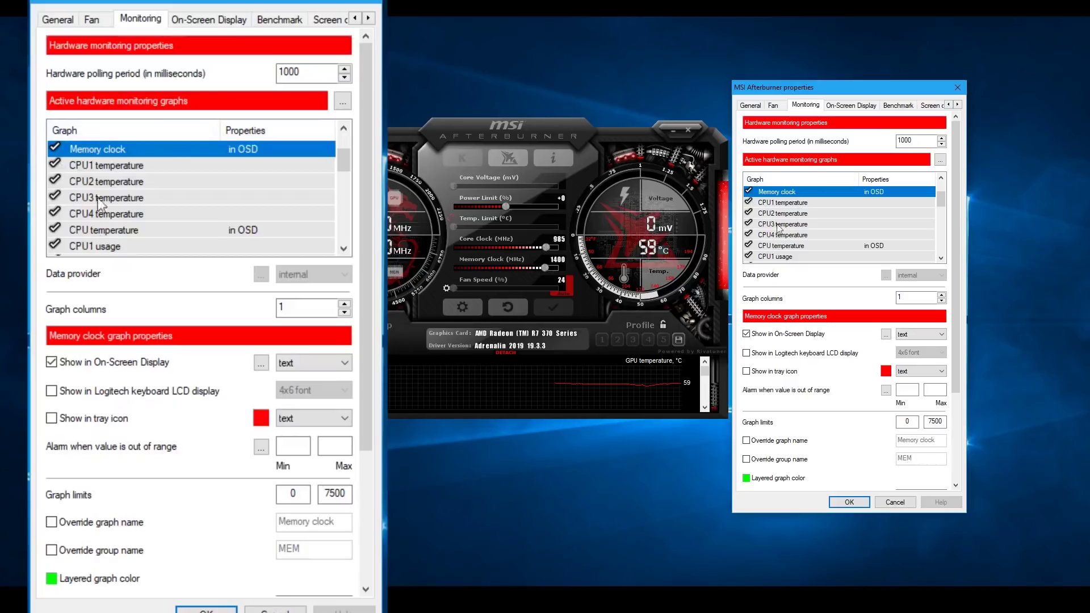
left_click(53, 363)
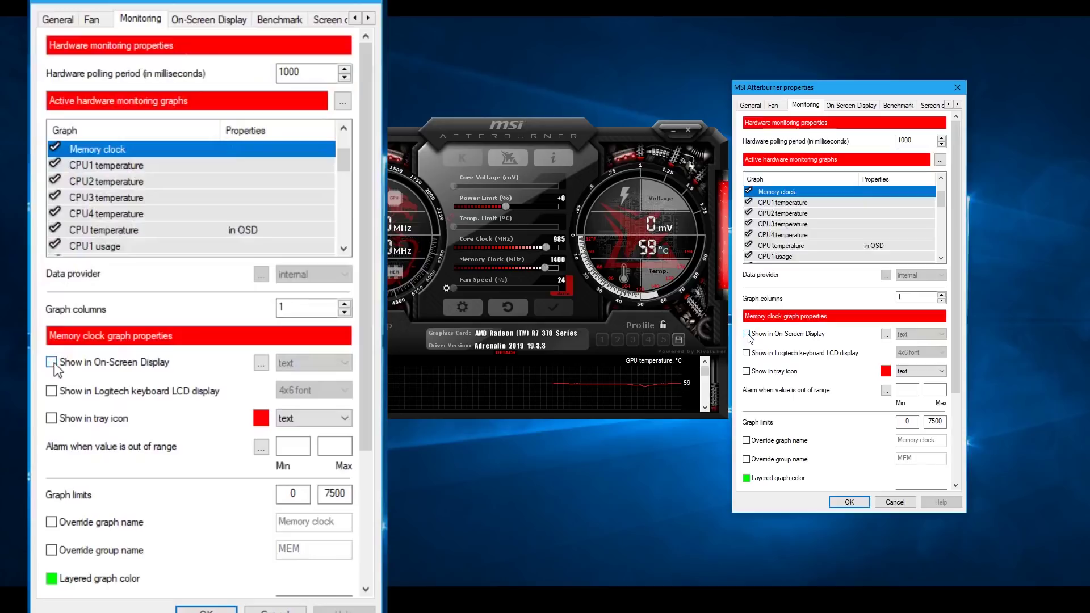
left_click(54, 363)
left_click(54, 363)
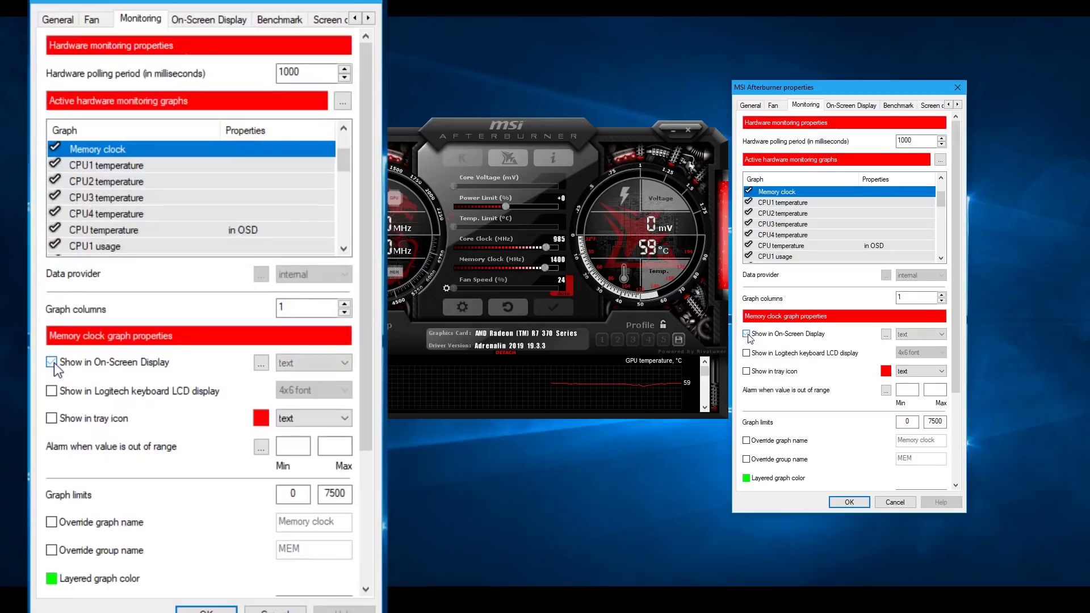
left_click(53, 362)
- Browse the CPU1–CPU4 temperature graphs and select the CPU temperature graph's properties
left_click(114, 165)
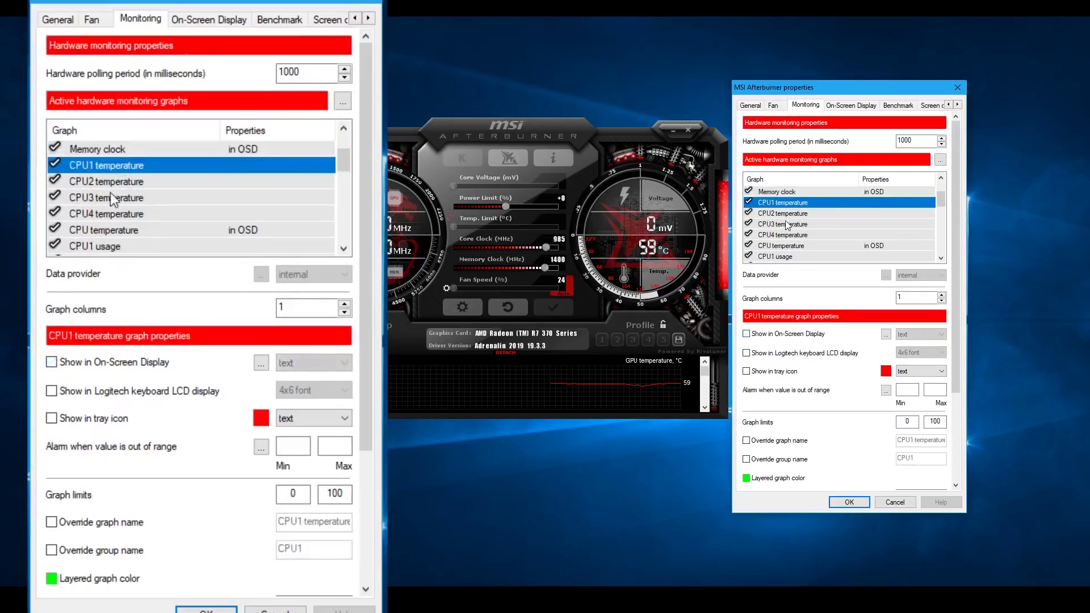
left_click(111, 194)
left_click(110, 219)
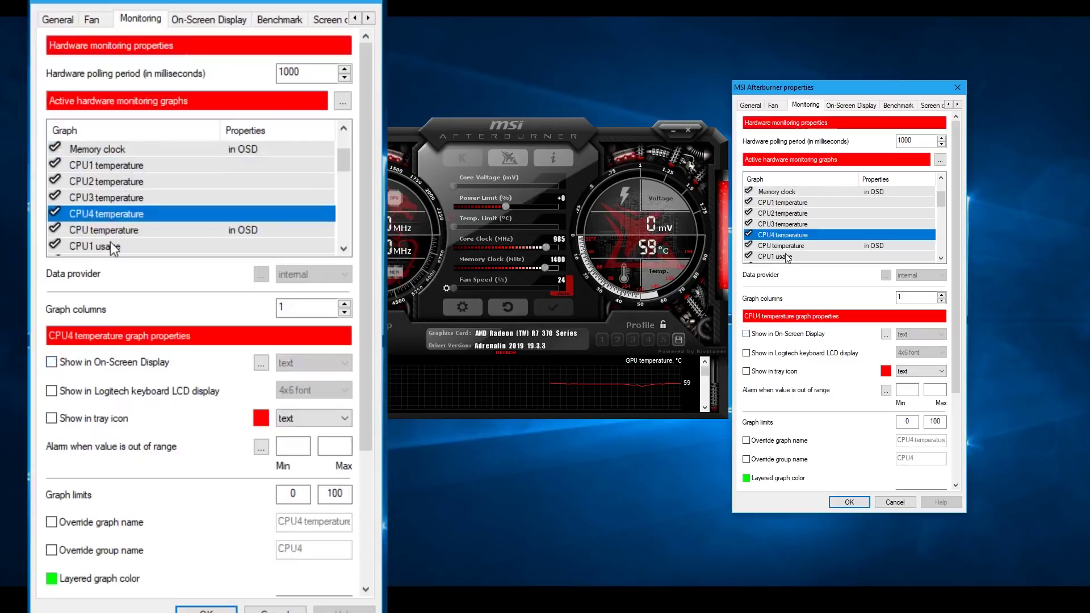
left_click(109, 181)
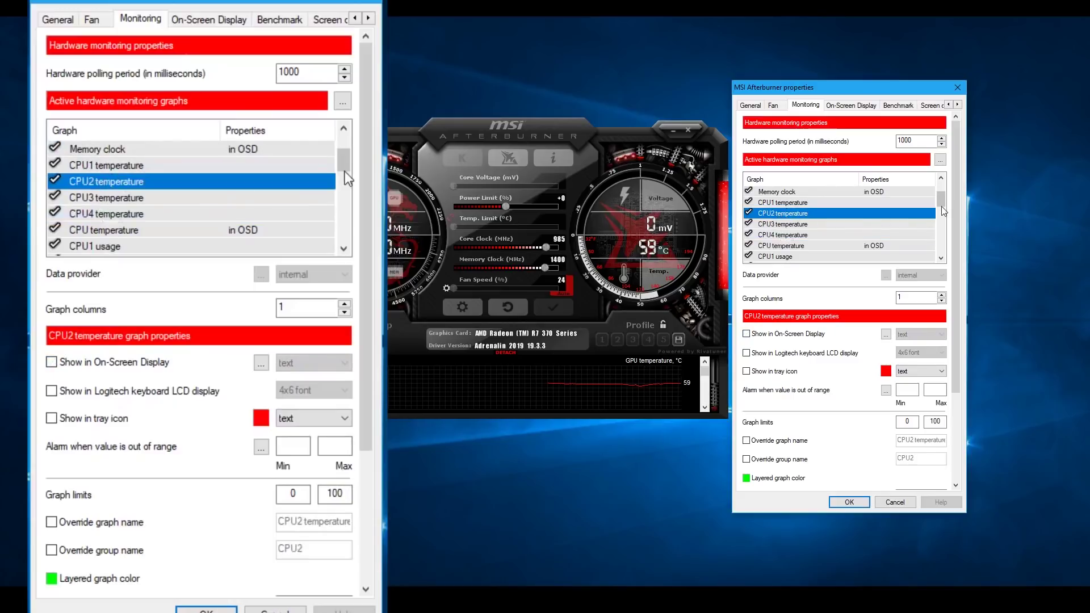
left_click_drag(343, 170, 343, 176)
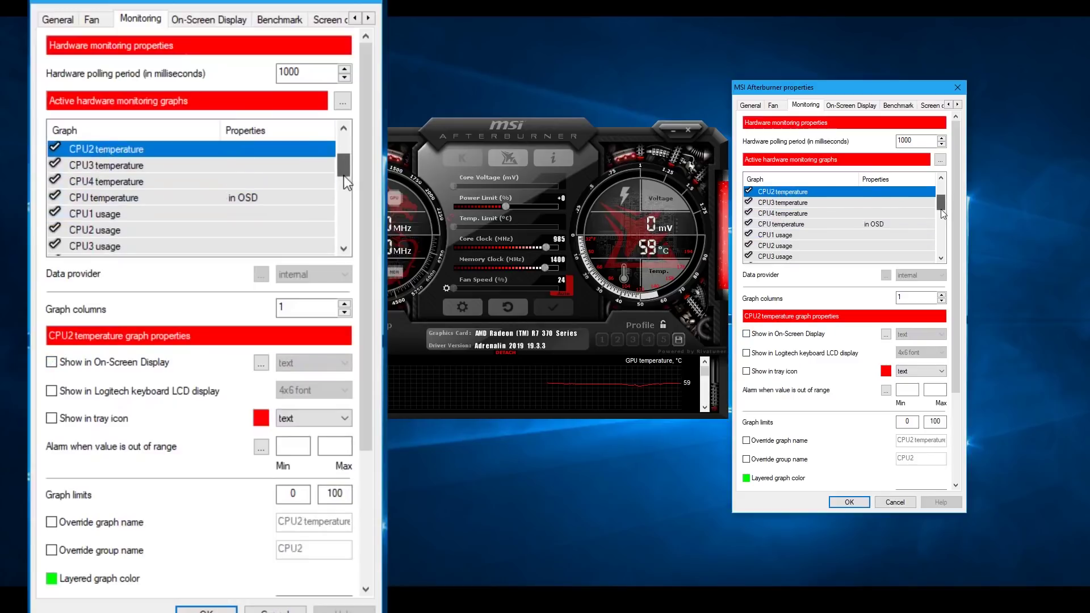
left_click(124, 196)
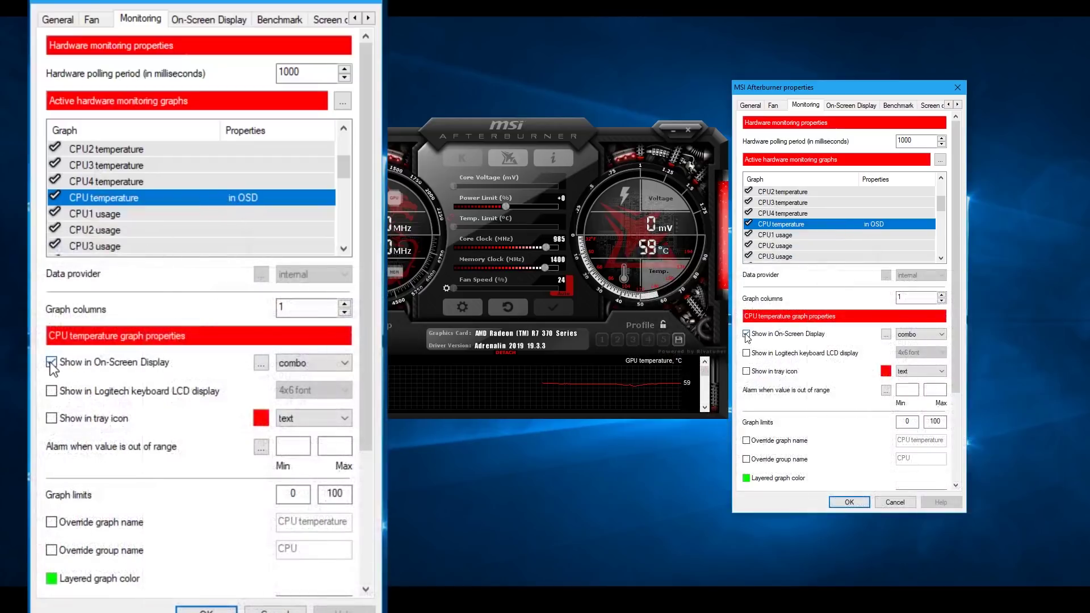
- Show CPU temperature in the On-Screen Display as combo (text plus graph)
left_click(746, 334)
left_click(51, 363)
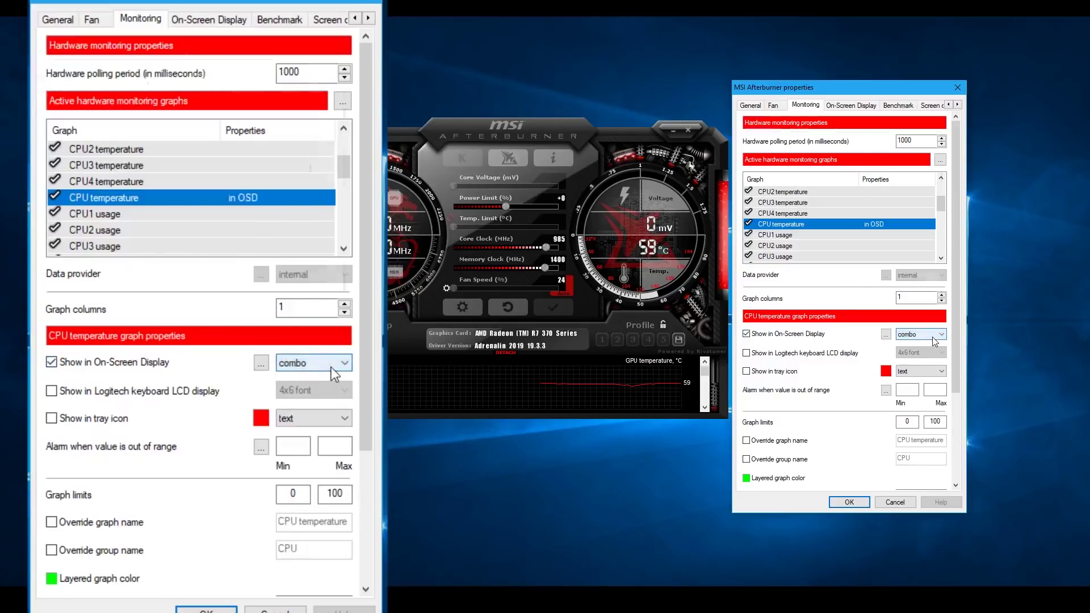
mouse_move(332, 367)
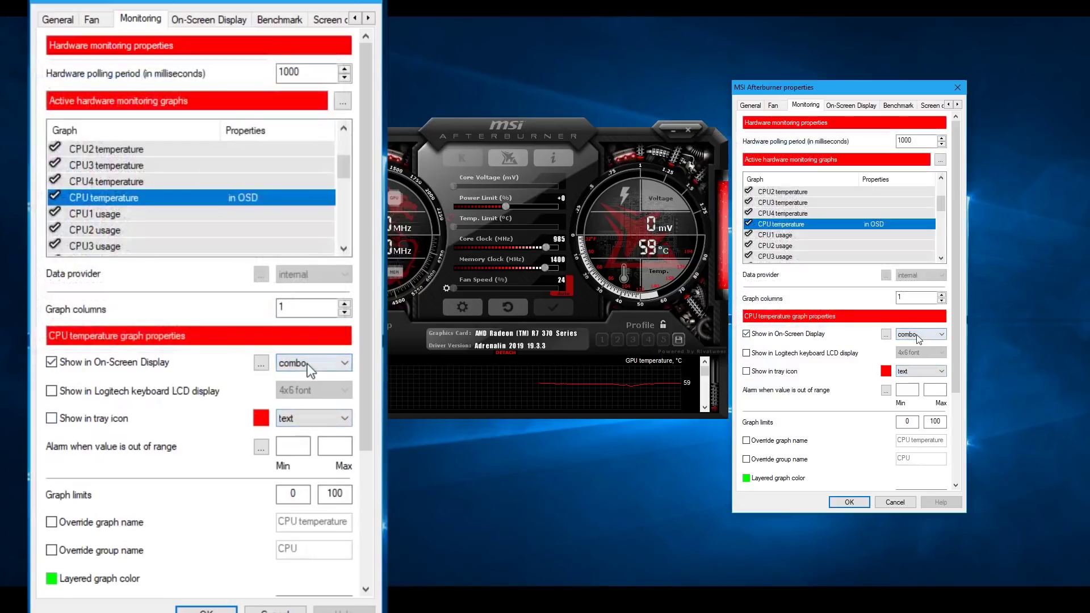
left_click(310, 362)
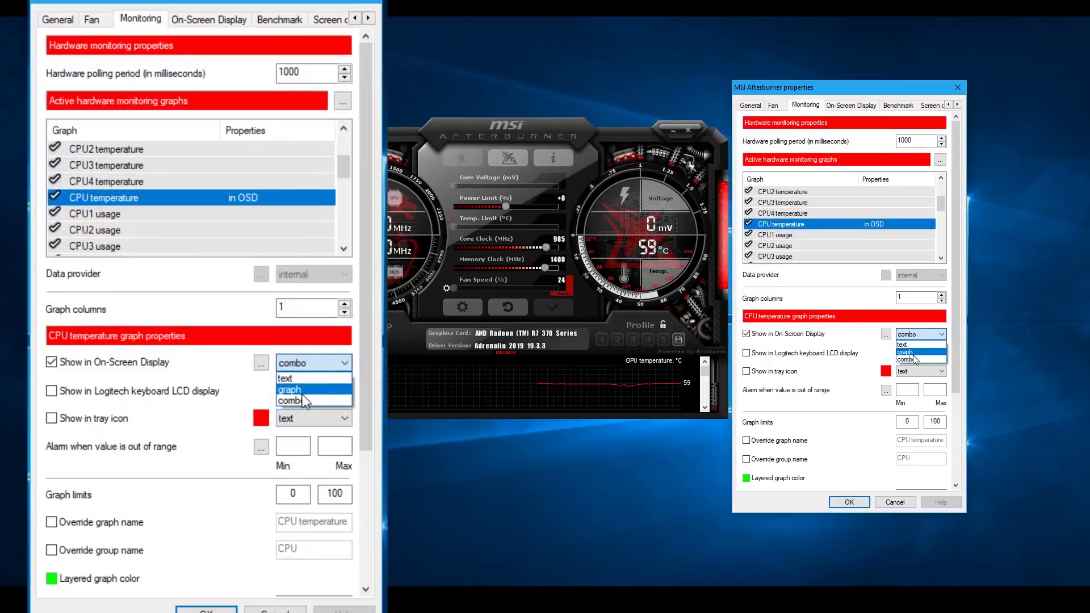
left_click(304, 401)
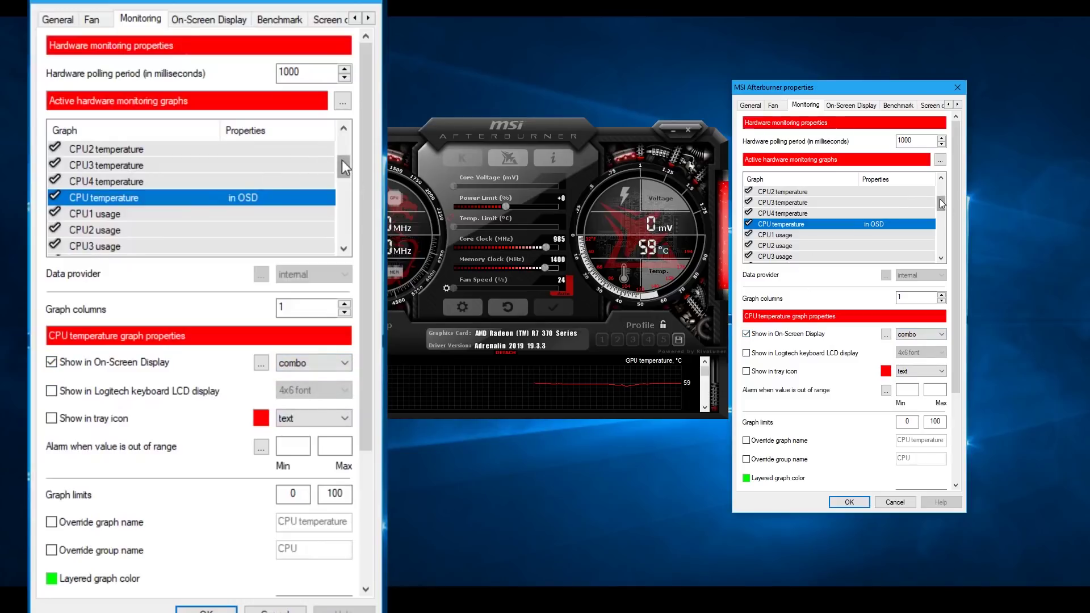
- Review the CPU usage, CPU clock, RAM and Framerate items, and remove Framerate Avg from the overlay
left_click_drag(940, 203, 939, 224)
left_click(798, 205)
left_click(843, 235)
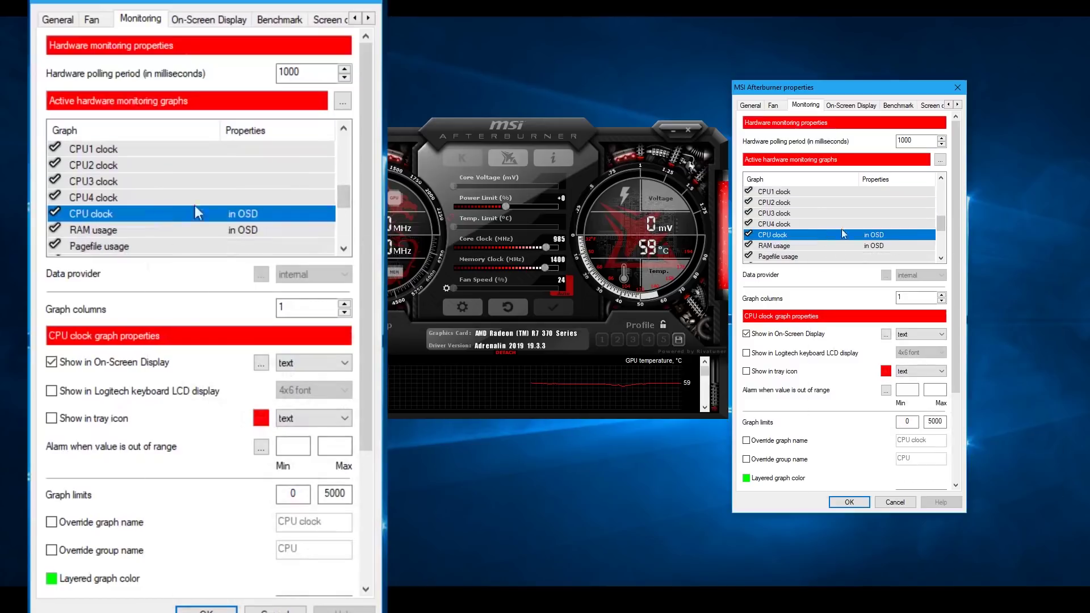
left_click_drag(938, 230, 938, 234)
left_click(852, 235)
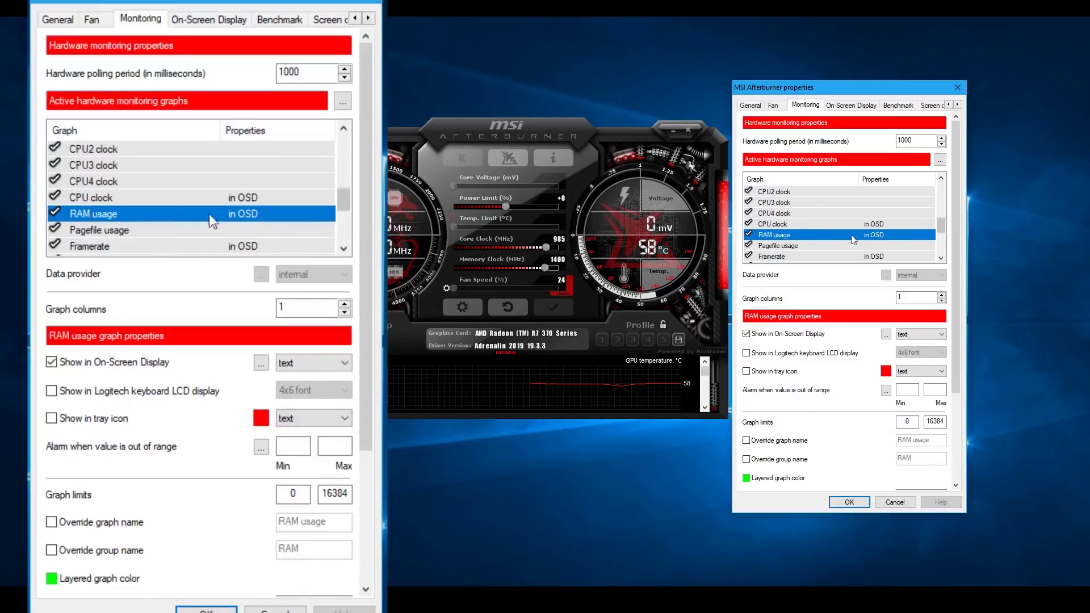
scroll(940, 235, "down", 2)
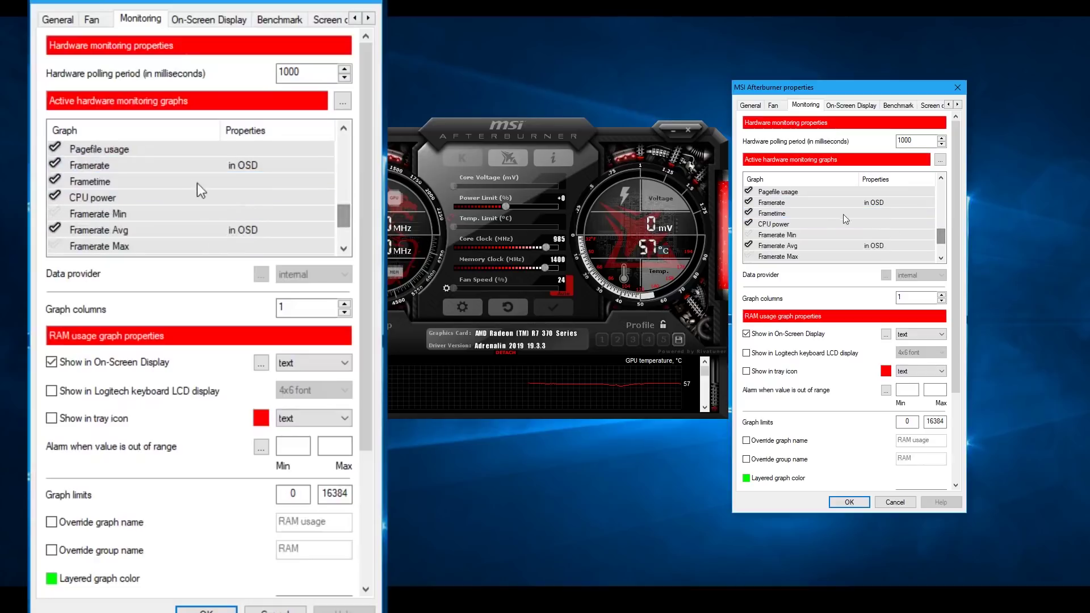
left_click(791, 202)
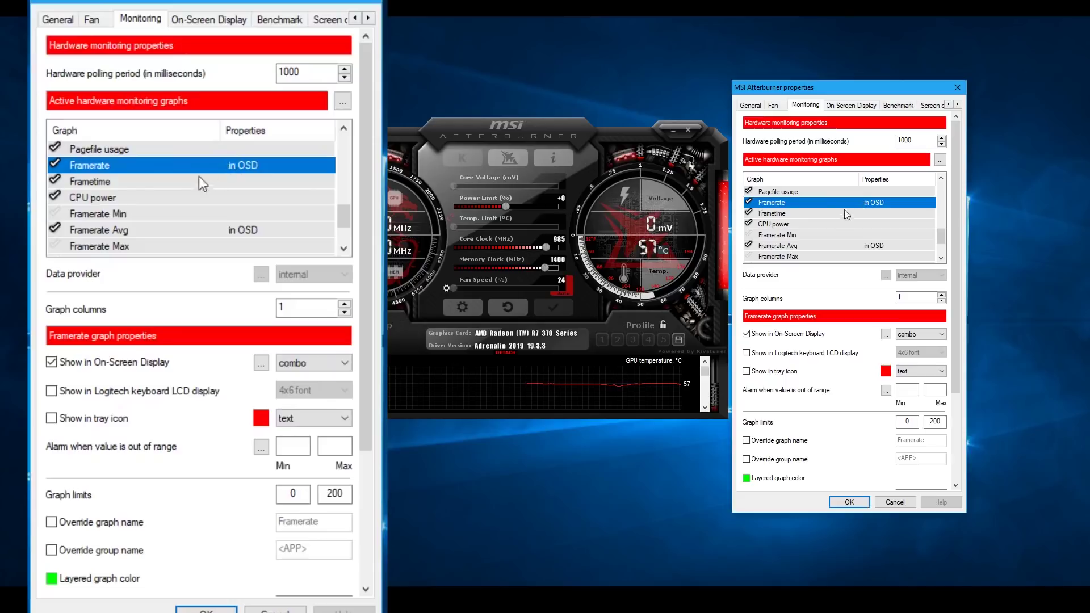
left_click(800, 246)
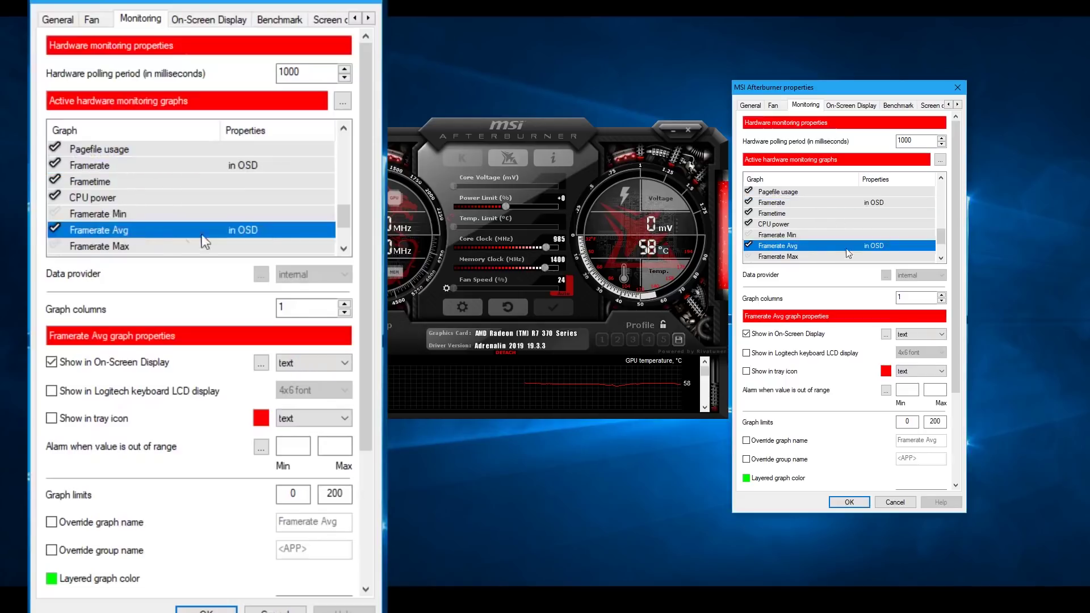
left_click(746, 333)
left_click_drag(941, 244, 943, 255)
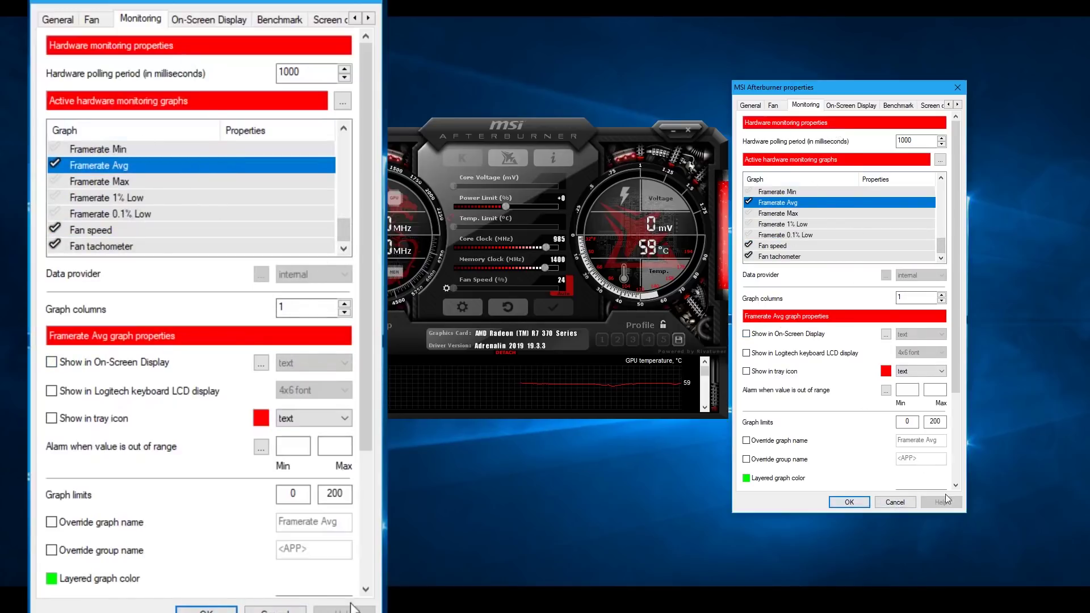
left_click(855, 108)
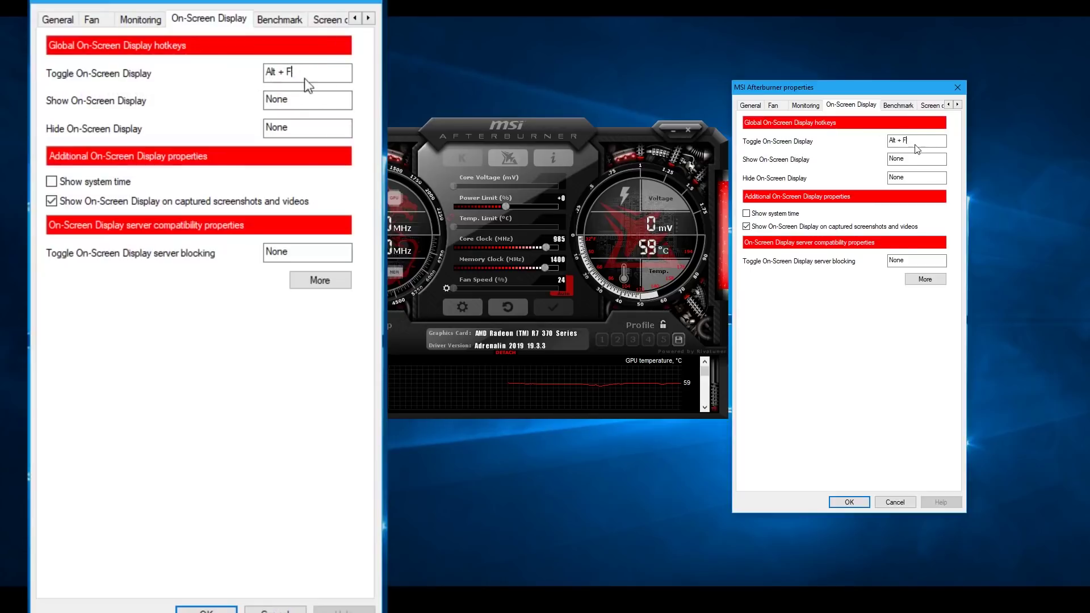
- Check the Toggle On-Screen Display hotkey hint (Alt + F)
mouse_move(924, 148)
- Apply the Afterburner settings and open RivaTuner Statistics Server from the tray beside it
left_click(858, 508)
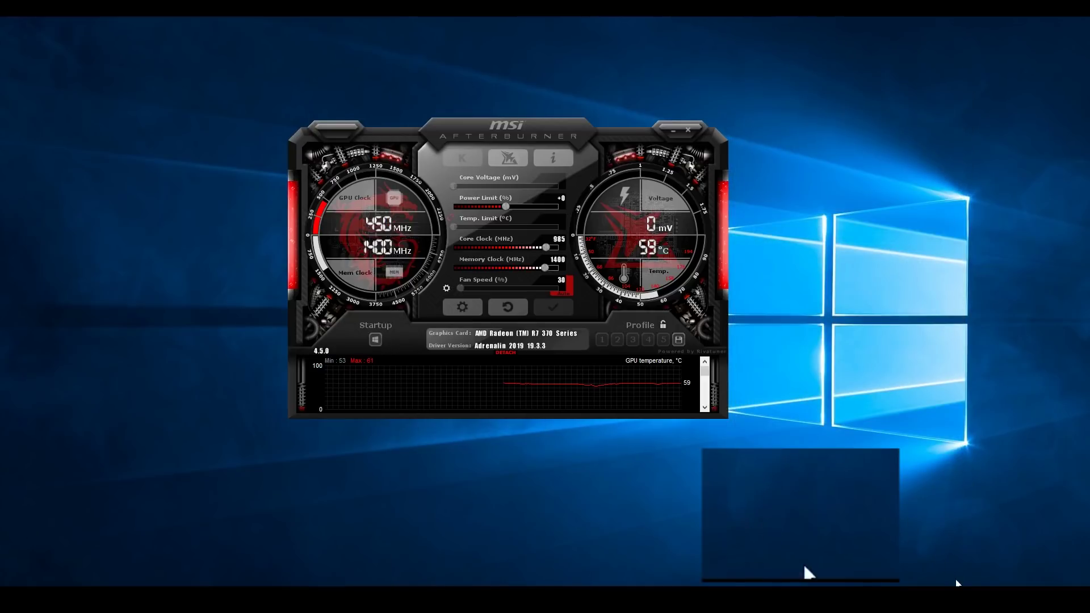
left_click(955, 599)
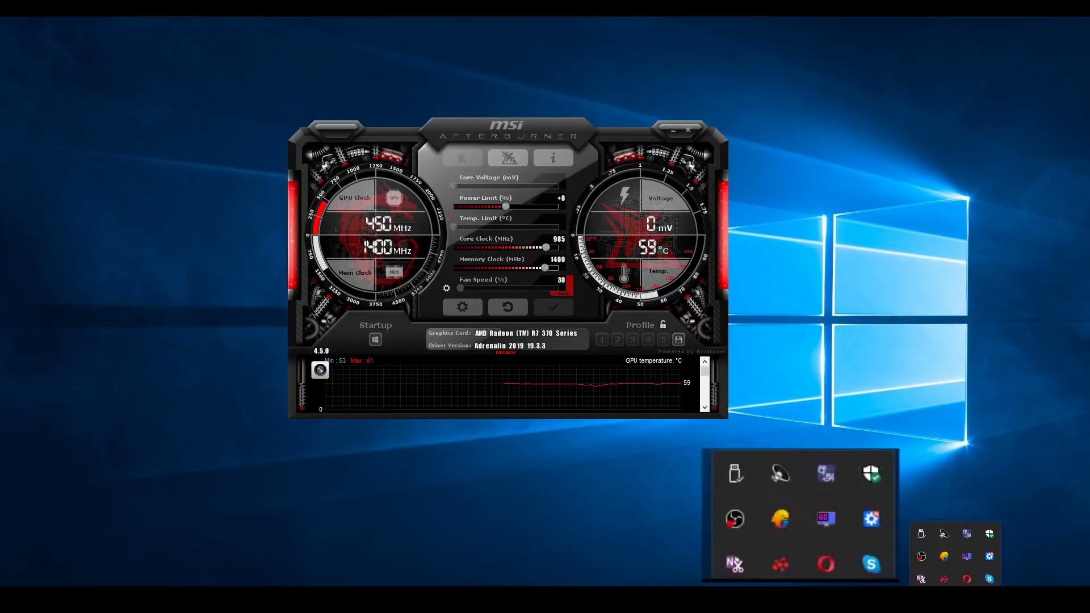
left_click(969, 562)
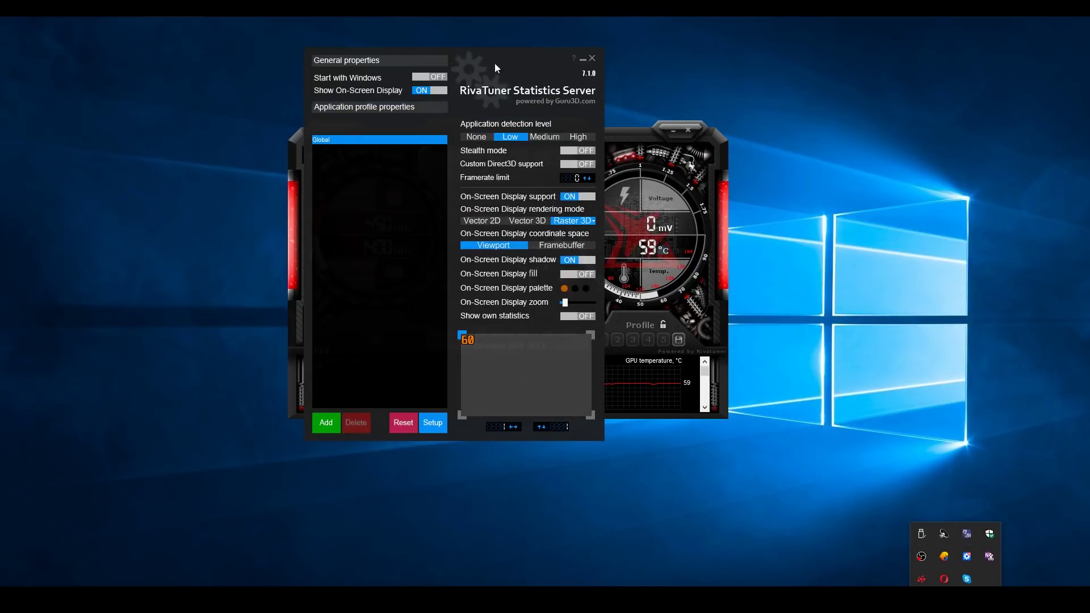
left_click_drag(495, 53, 929, 71)
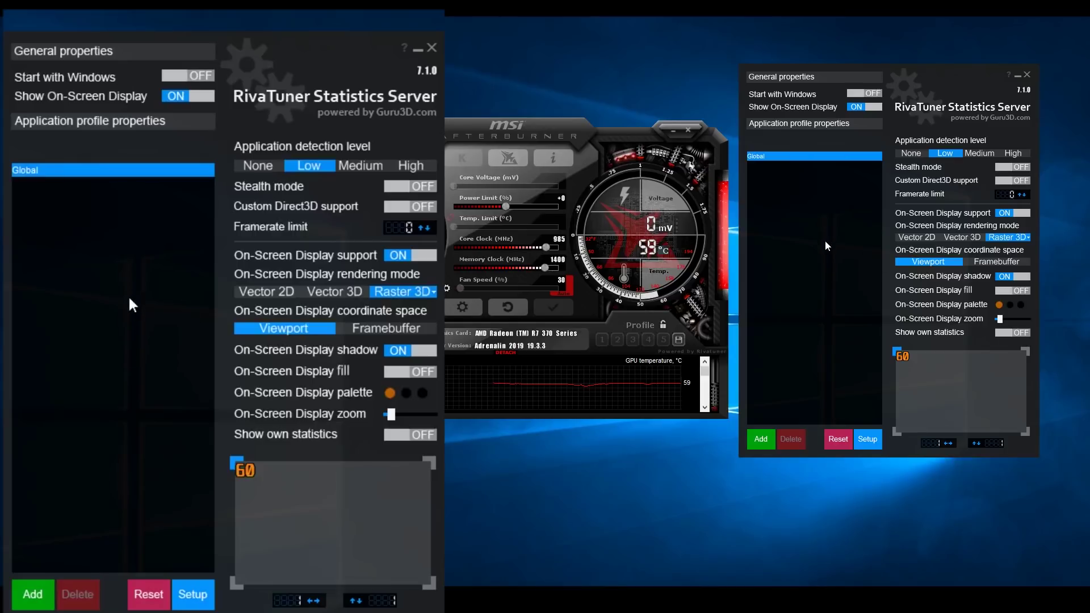
- Try the overlay in each corner of RivaTuner's position preview, ending at top-right
left_click(1028, 349)
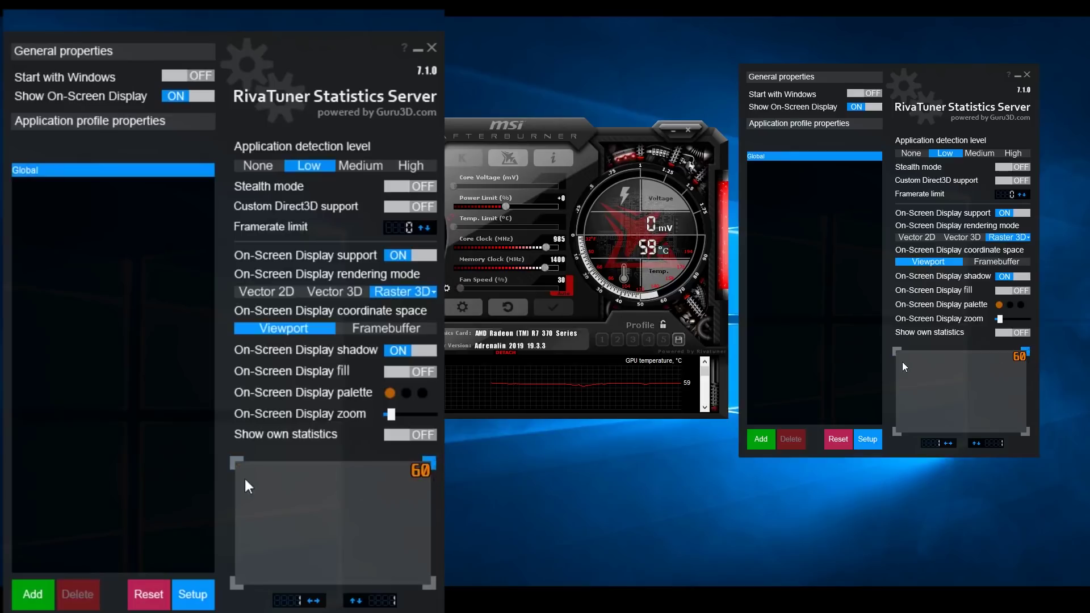
left_click(899, 349)
left_click(1023, 350)
left_click(1023, 432)
left_click(900, 432)
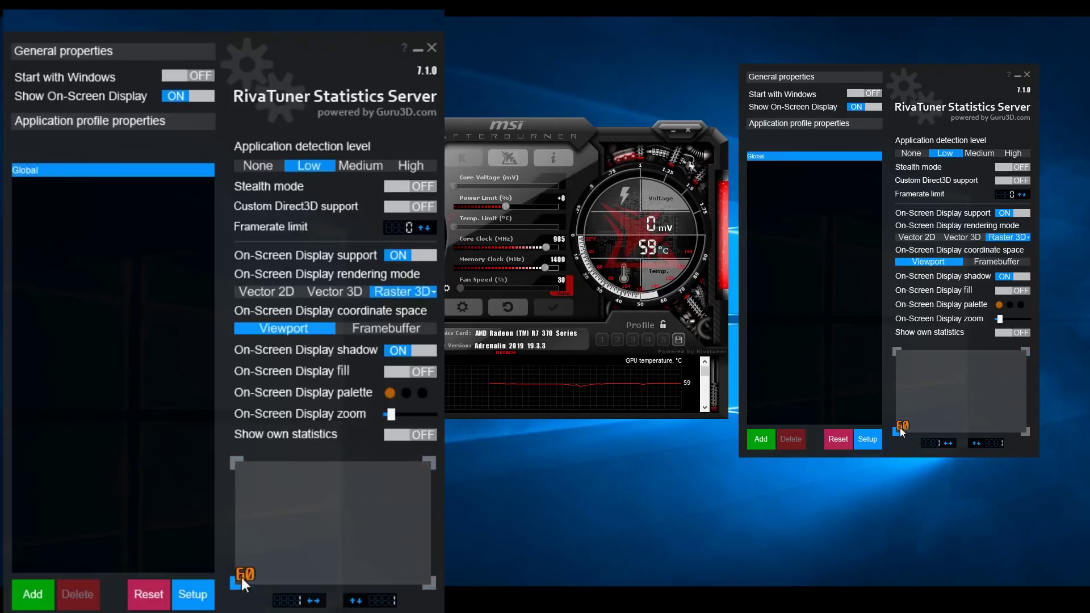
left_click(896, 354)
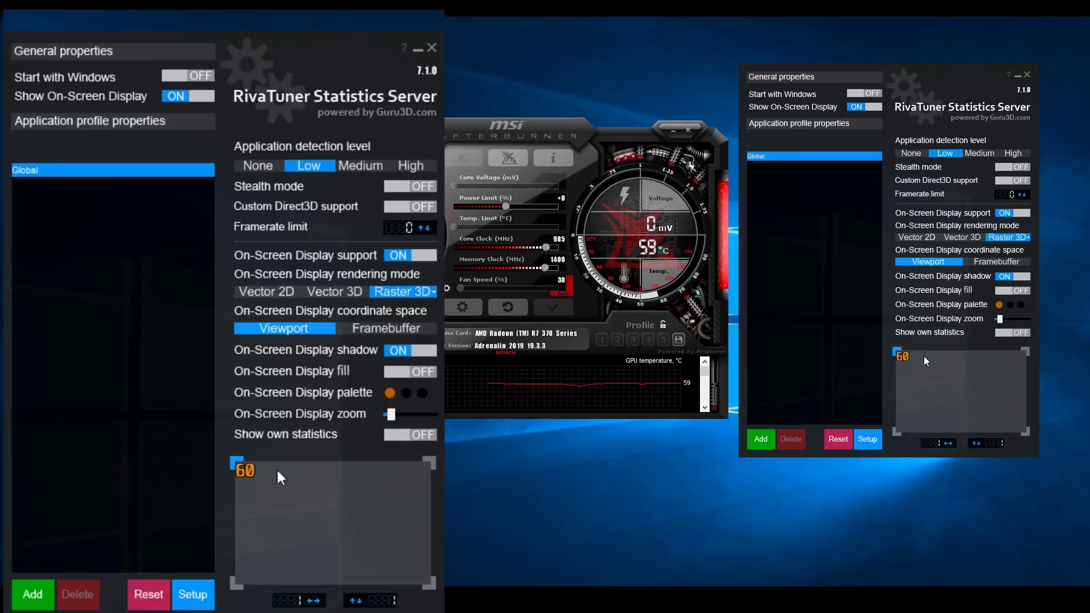
left_click(1026, 351)
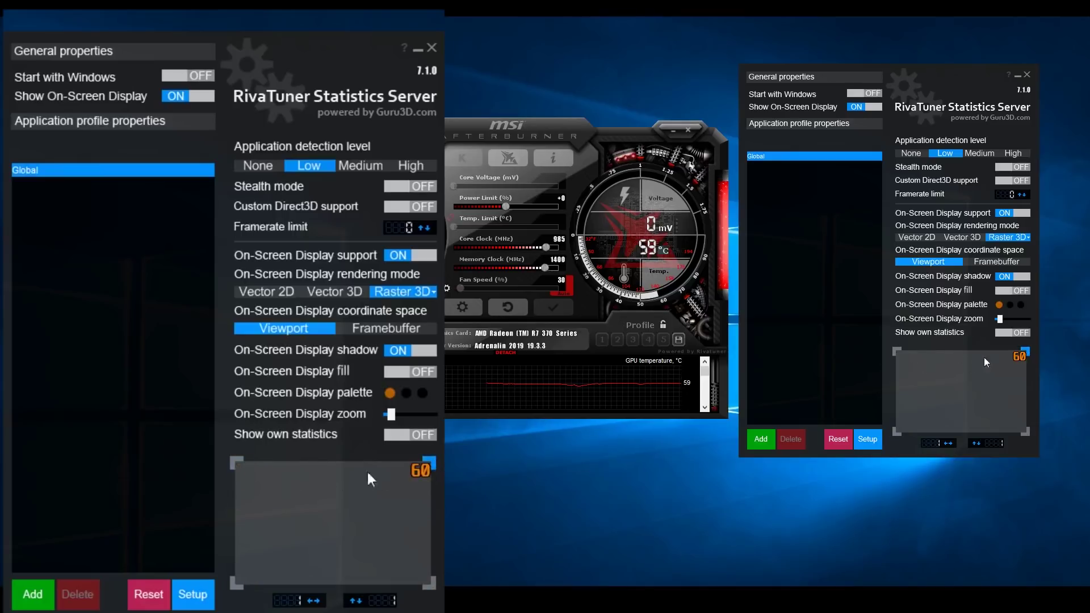
left_click(896, 350)
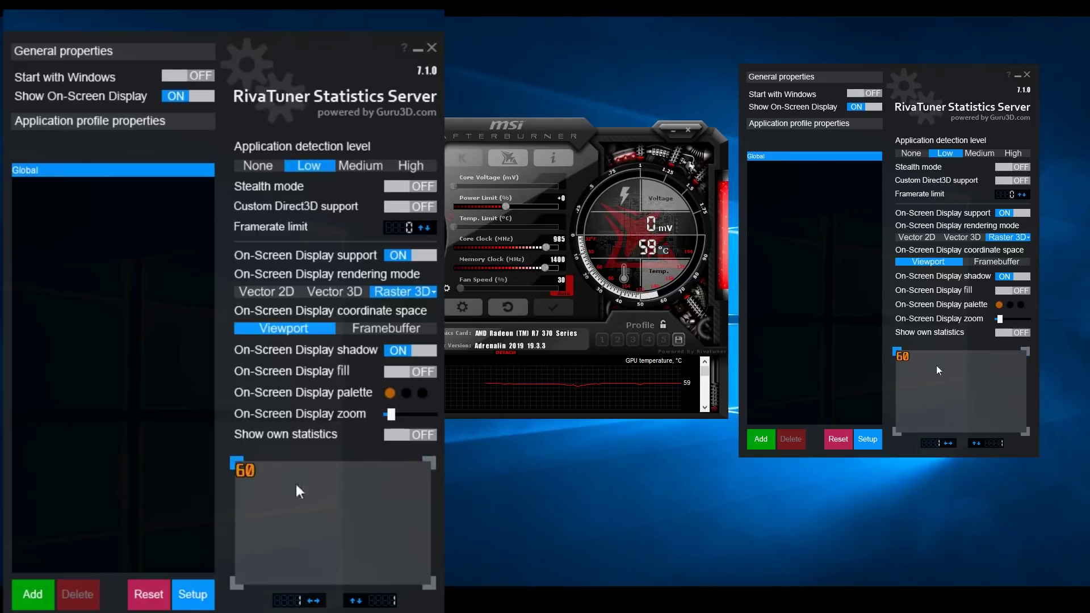
left_click(1025, 349)
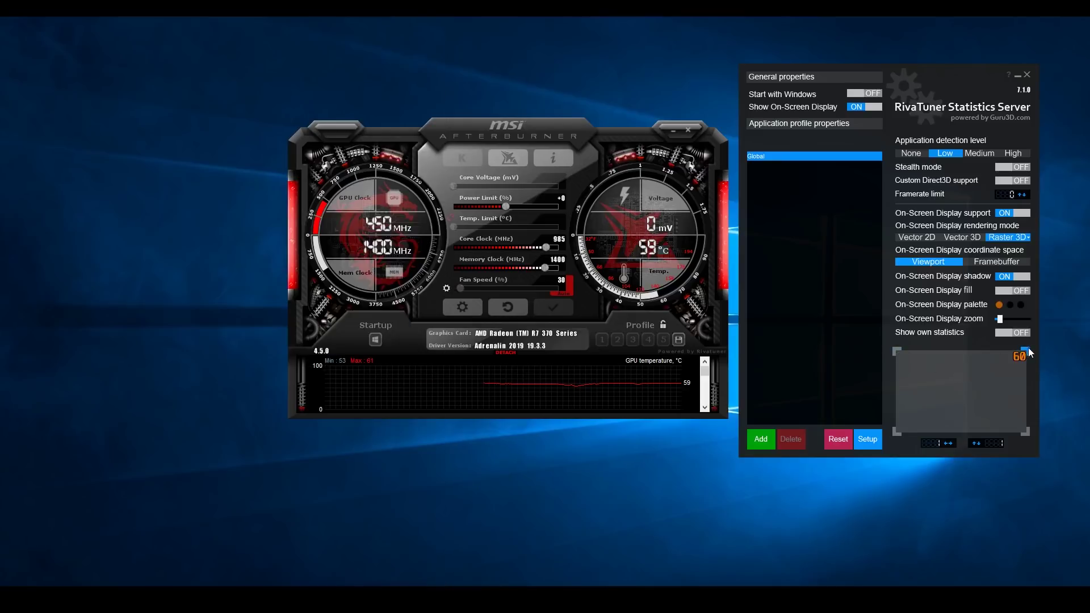
- Pin the overlay to the top-left corner and close RivaTuner Statistics Server
left_click(896, 350)
left_click(1026, 75)
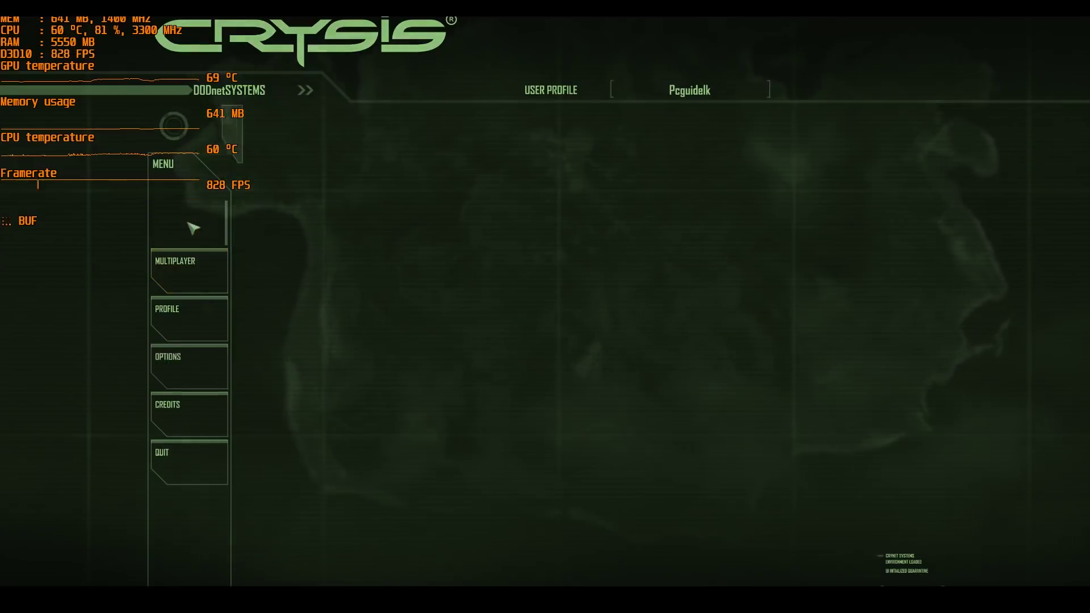
- Load the most recent Contact save from the Single Player saved games list
left_click(193, 228)
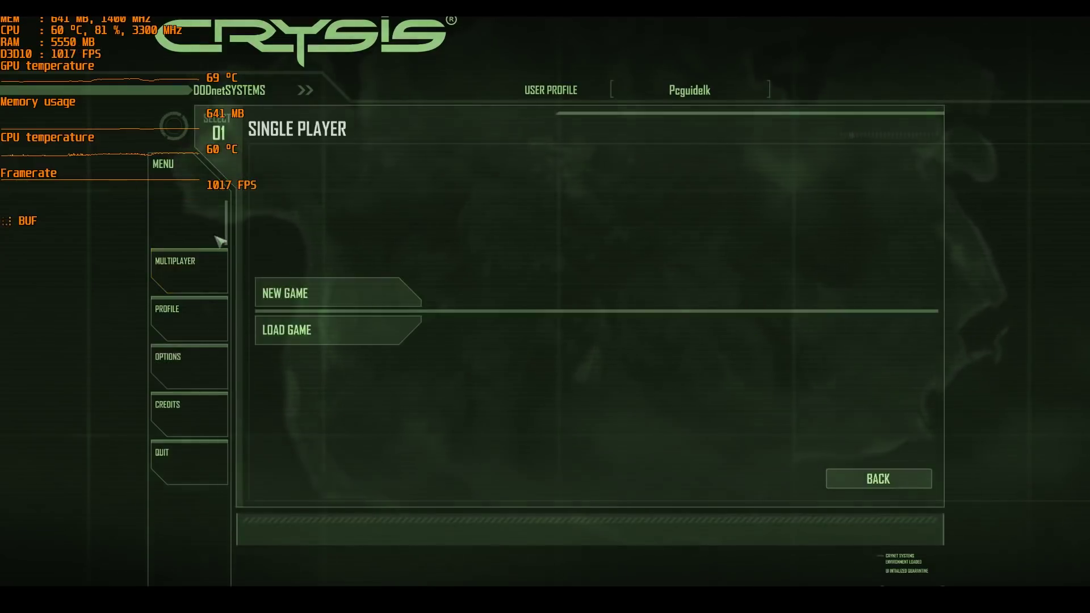
left_click(334, 325)
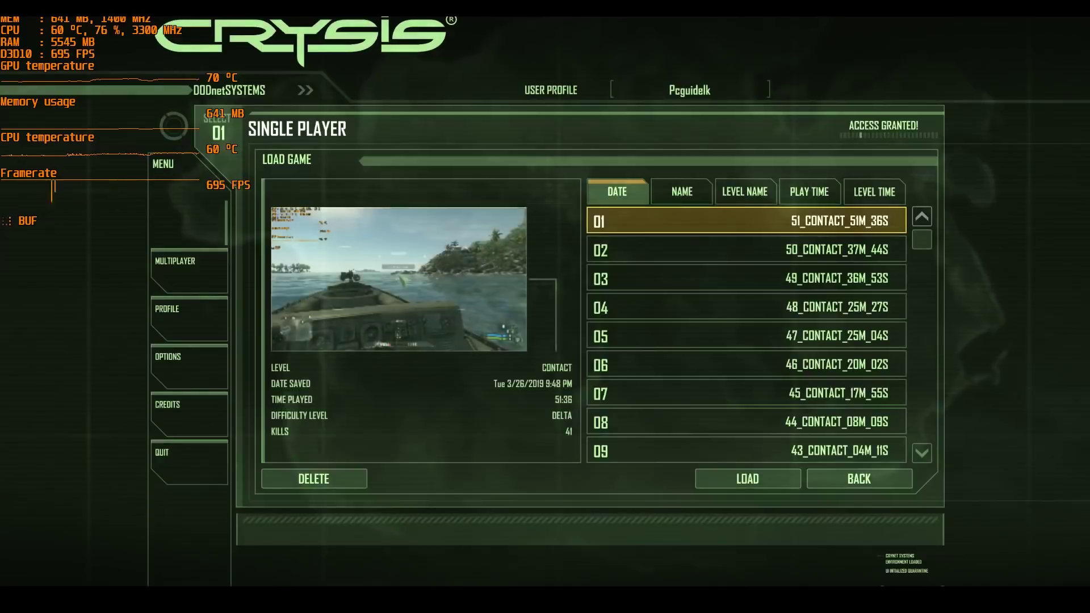
left_click(747, 479)
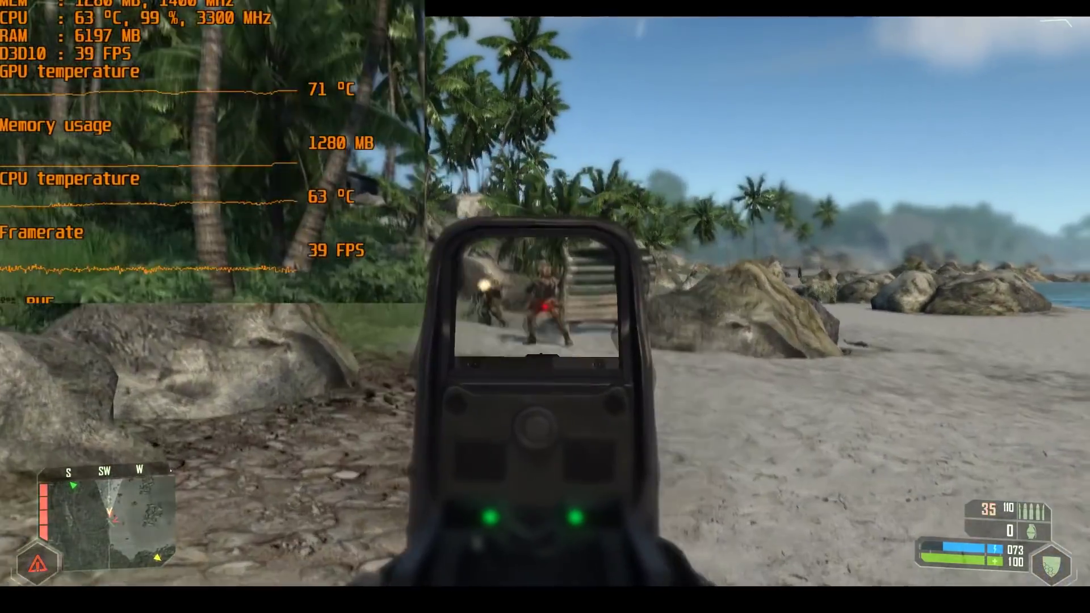
- Fire at enemies on the beach with the temperature and FPS overlay showing, then pause the game
left_click(545, 306)
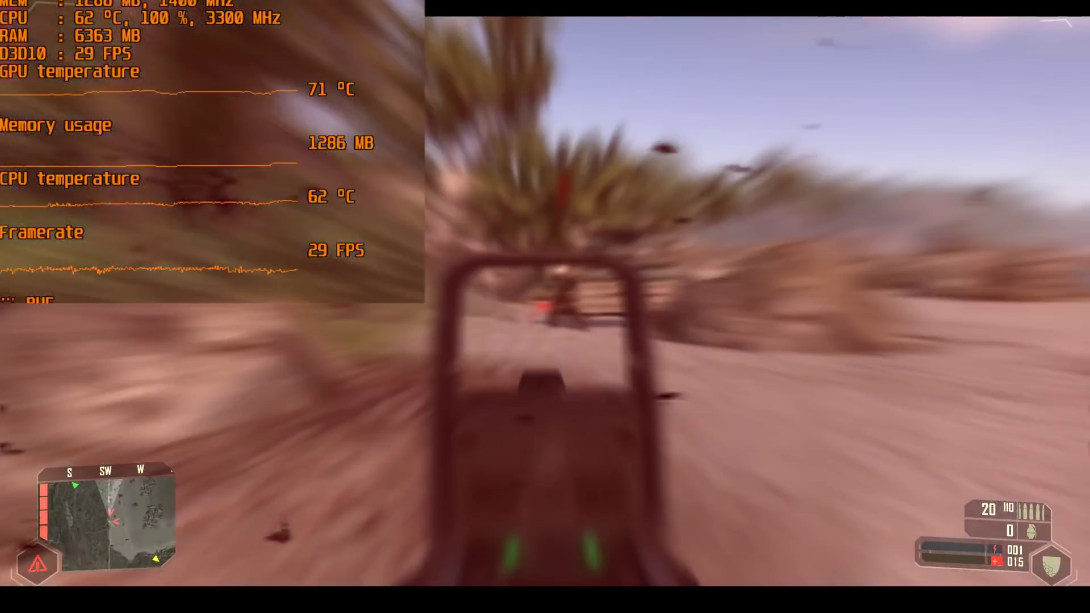
left_click(544, 306)
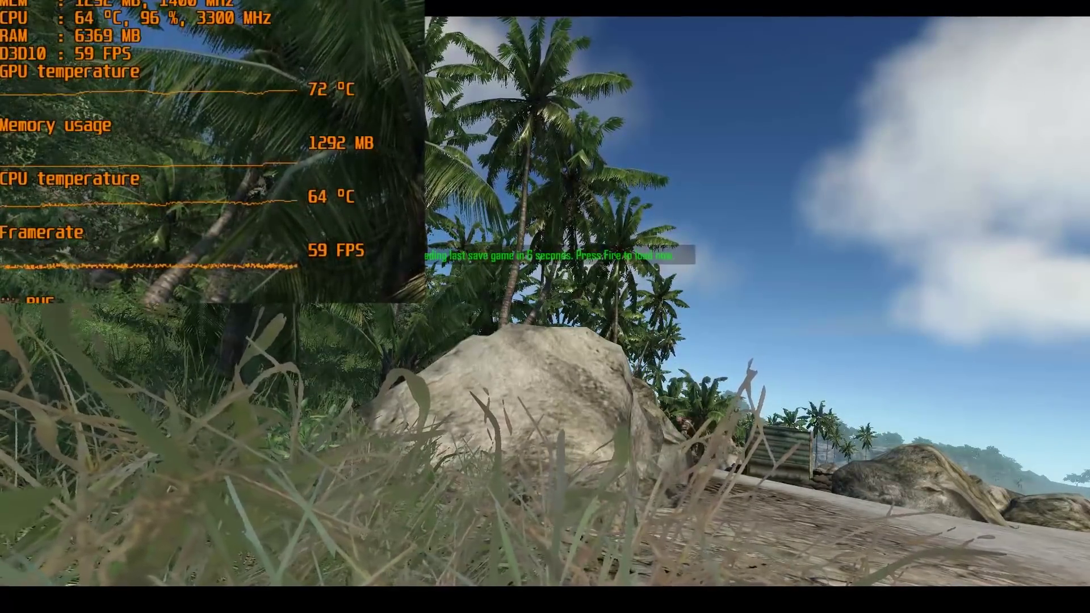
key("Escape")
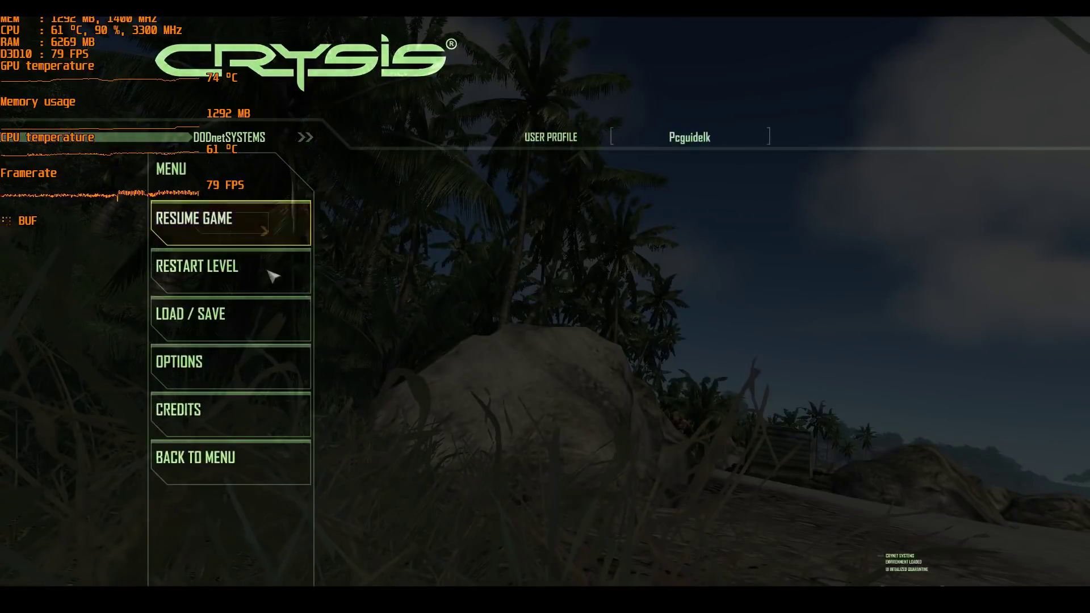